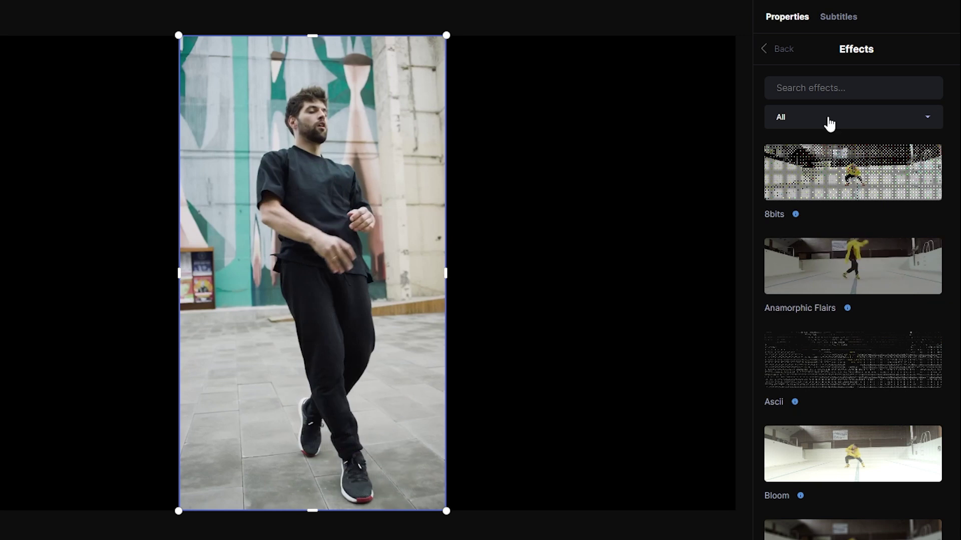
# Step: Try the Fight Cab color filter on the dancer clip at 89% strength and remove it again
pyautogui.click(828, 120)
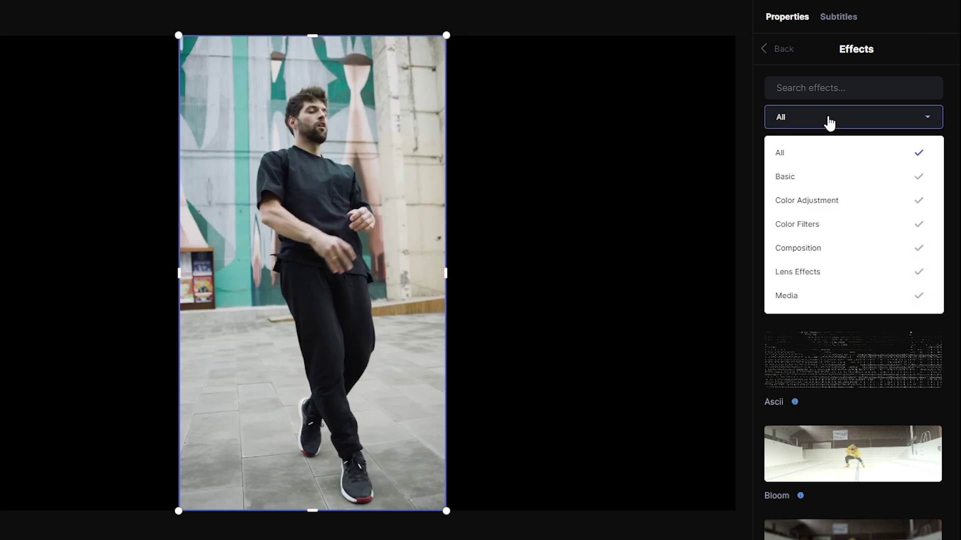
pyautogui.click(824, 226)
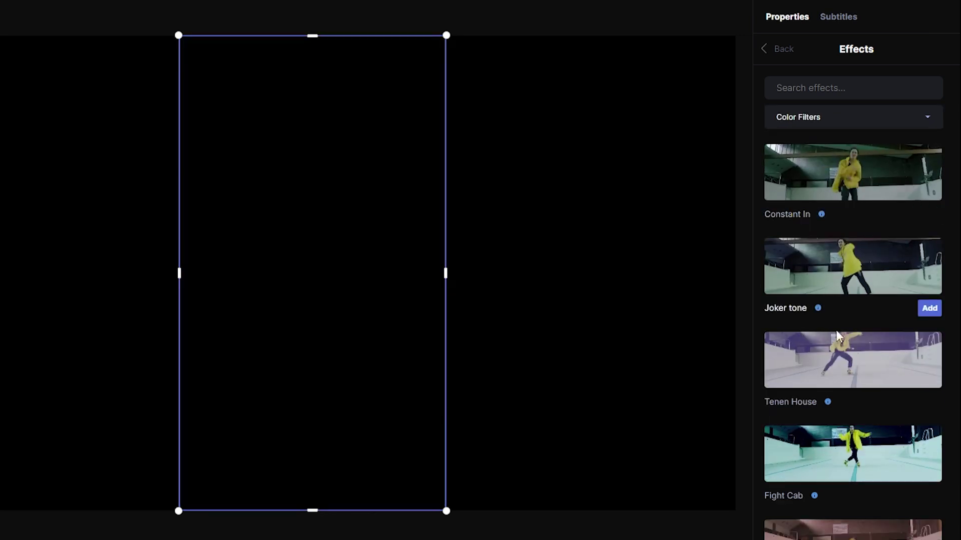
pyautogui.click(830, 449)
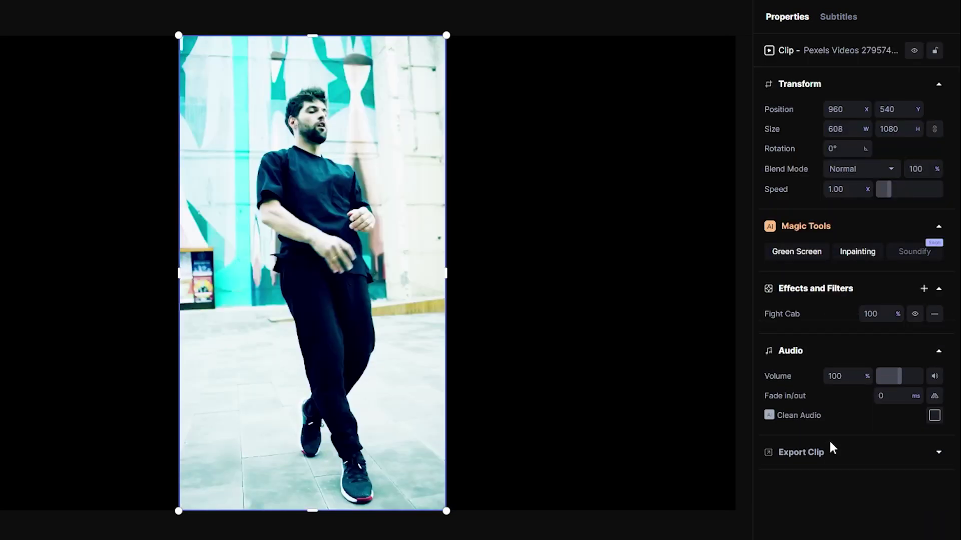
pyautogui.click(880, 314)
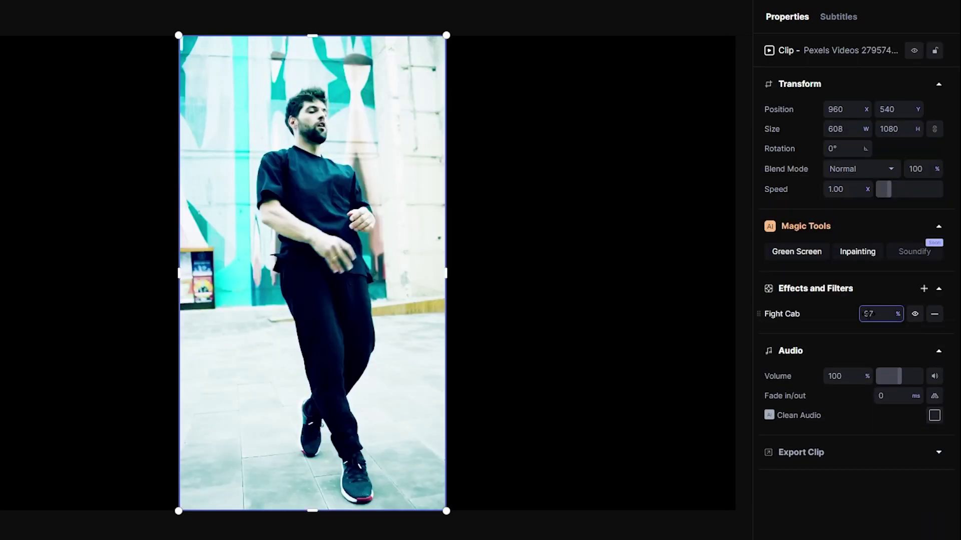
pyautogui.write('89')
pyautogui.press('Return')
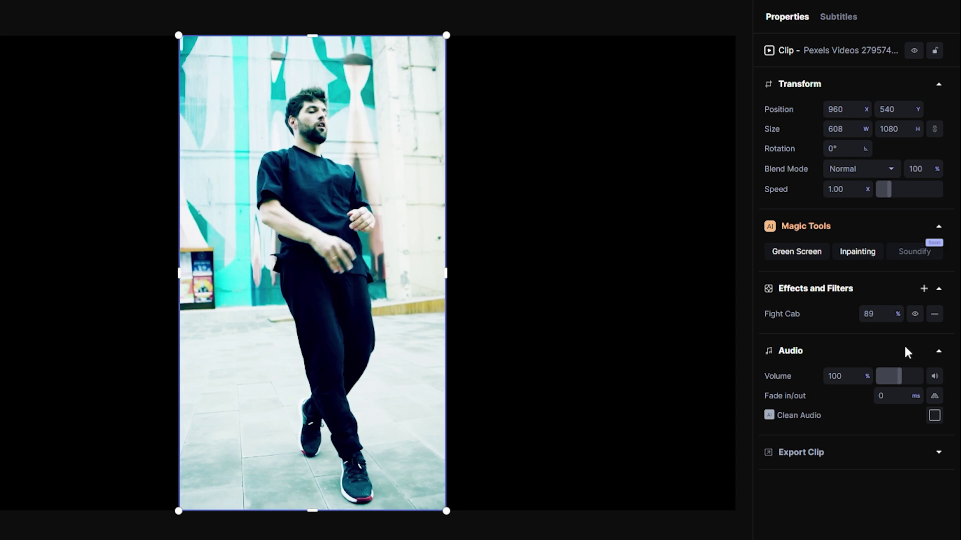
pyautogui.click(934, 314)
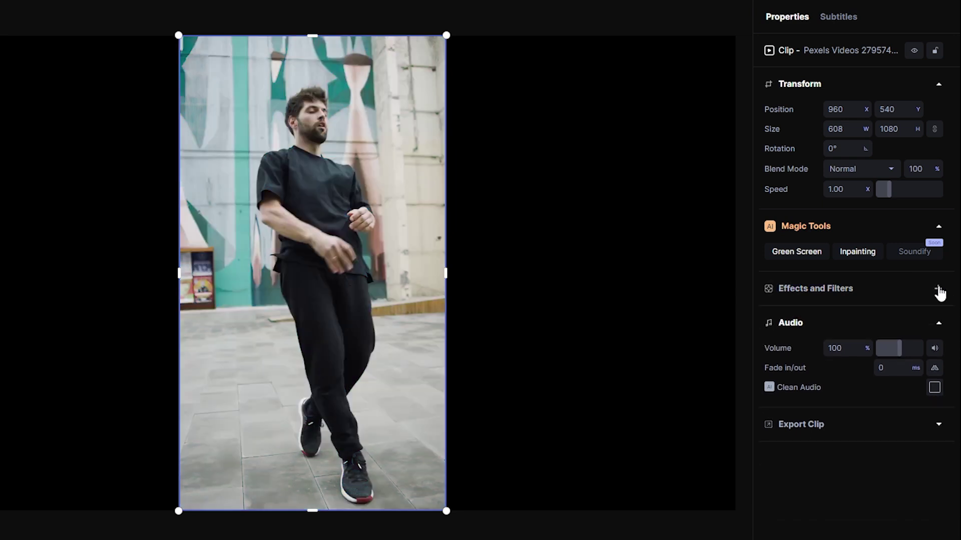
# Step: Search the effects for "sketc" and add the Sketch effect to the dancer clip
pyautogui.click(938, 288)
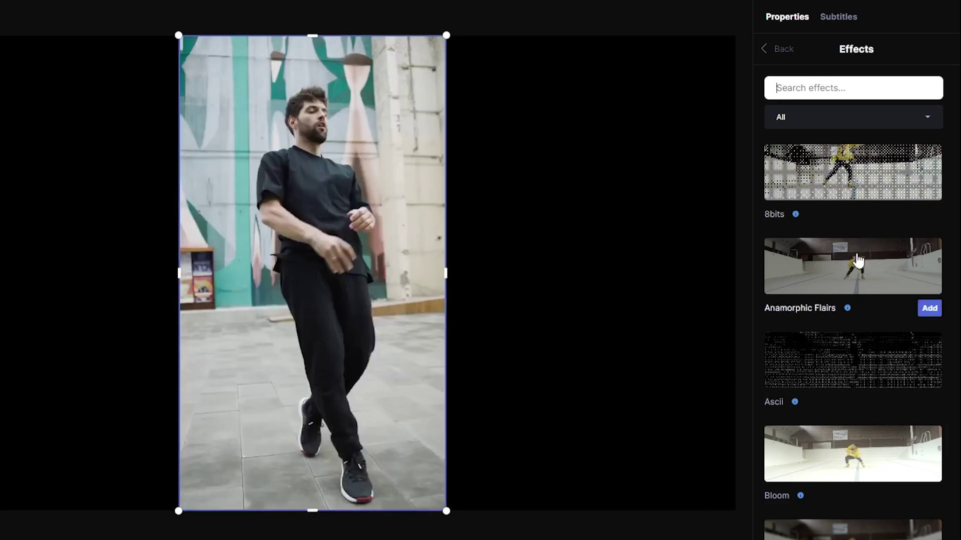
pyautogui.moveTo(853, 344)
pyautogui.click(811, 85)
pyautogui.write('sk')
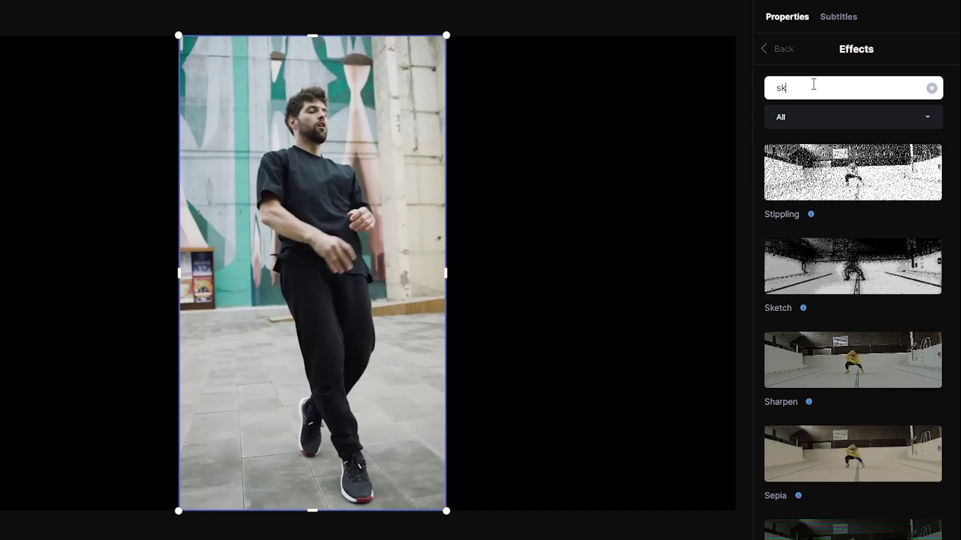
pyautogui.write('etc')
pyautogui.moveTo(824, 163)
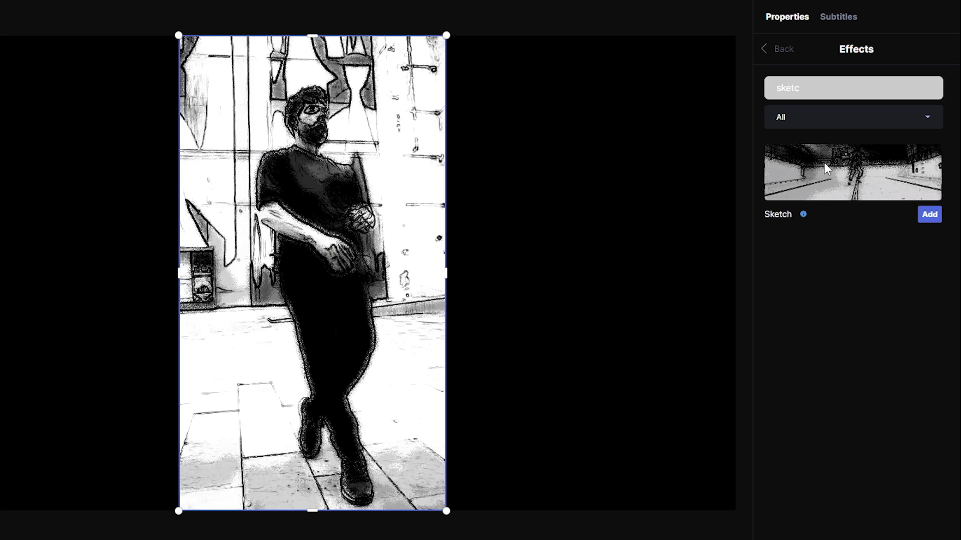
pyautogui.click(929, 212)
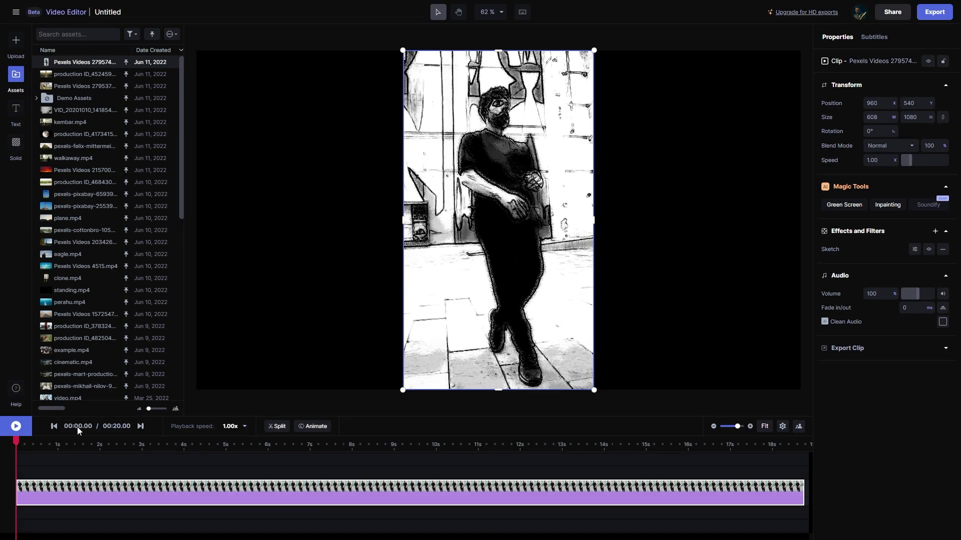
# Step: Play back the first four seconds or so of the sketched clip and adjust the Sketch effect's settings
pyautogui.click(17, 428)
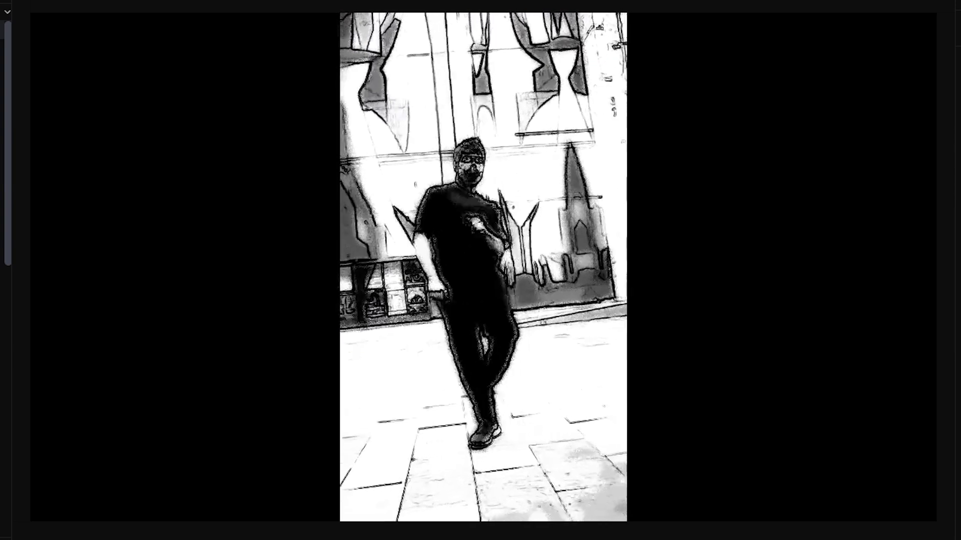
pyautogui.click(195, 511)
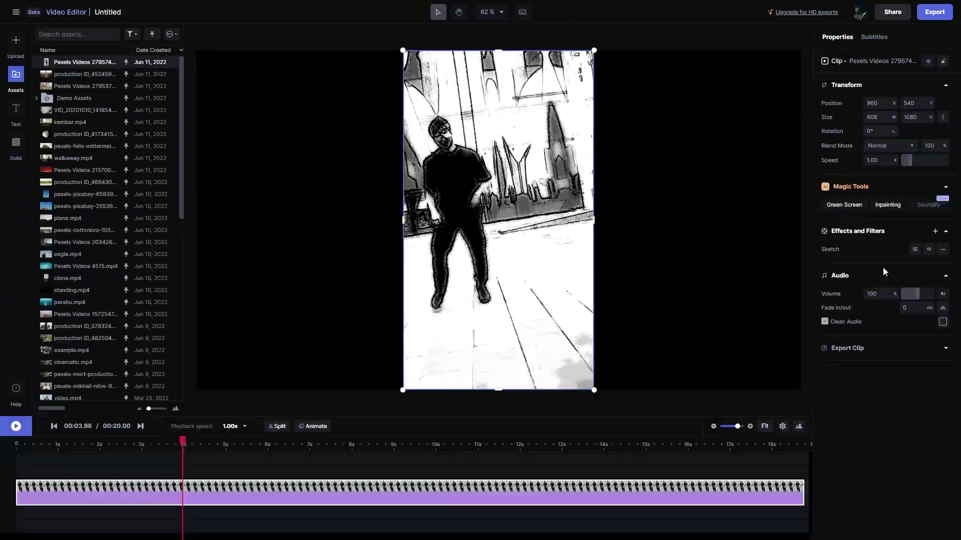
pyautogui.click(914, 249)
pyautogui.moveTo(925, 264); pyautogui.dragTo(919, 277)
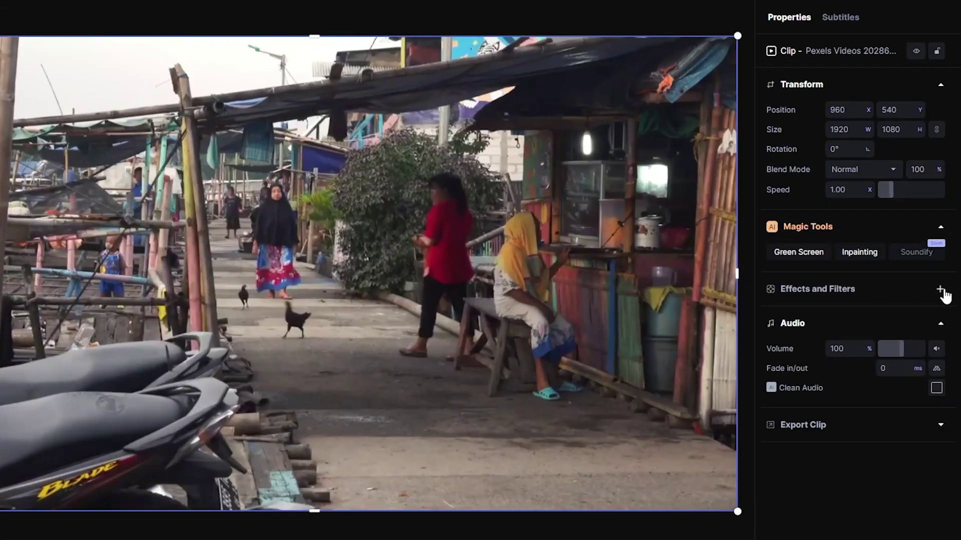
# Step: Search the effects for "vhs" and apply the VHS effect to the street footage clip
pyautogui.click(940, 287)
pyautogui.click(808, 88)
pyautogui.write('vhs')
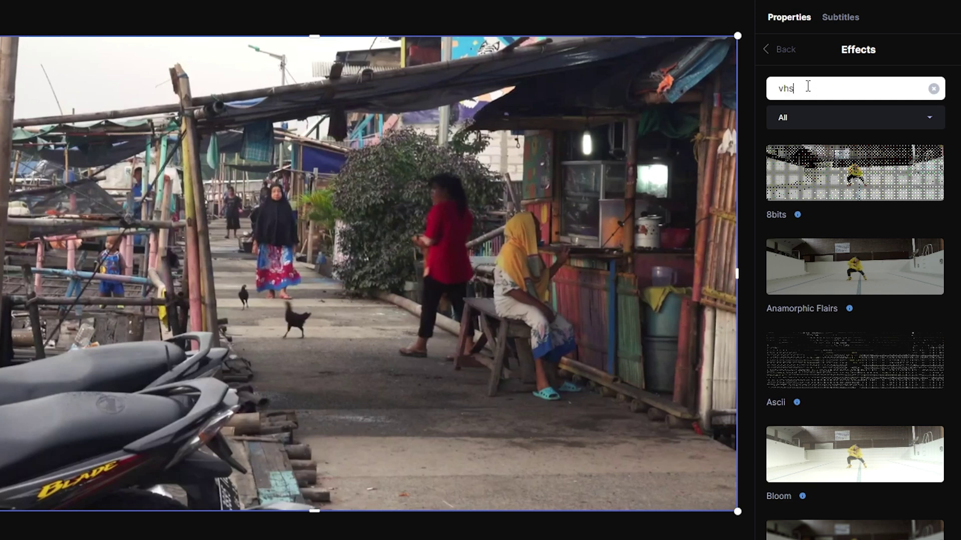
pyautogui.click(855, 163)
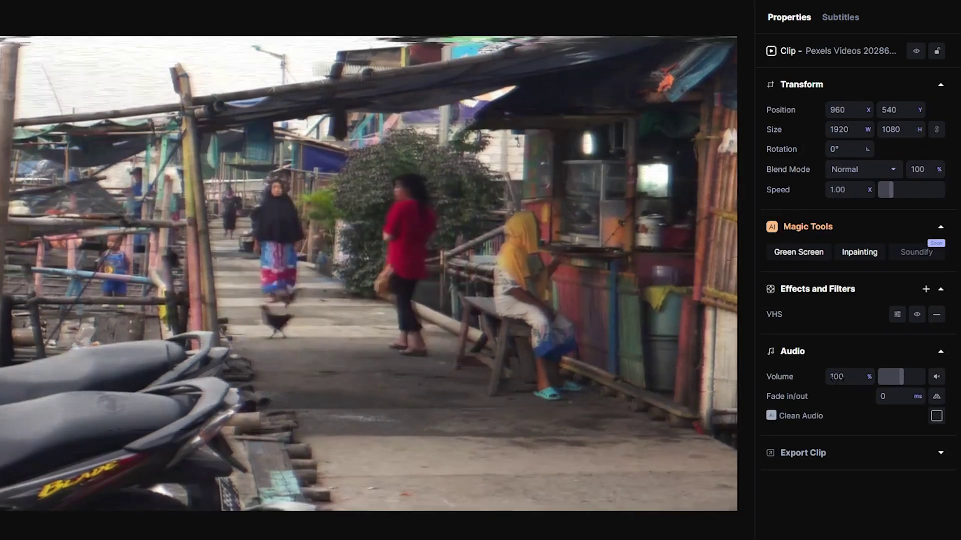
# Step: Toggle the VHS effect off and back on during playback to compare the footage with and without it
pyautogui.click(916, 315)
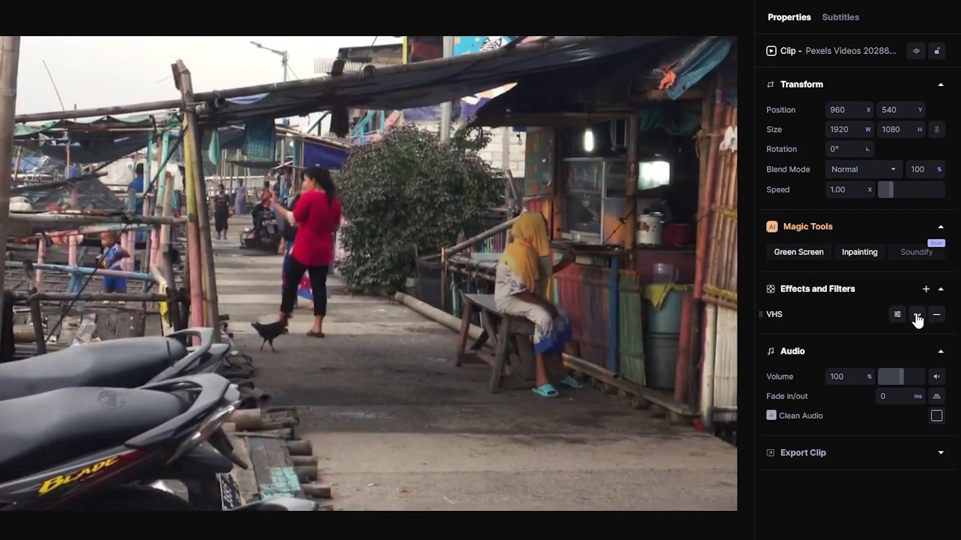
pyautogui.click(916, 315)
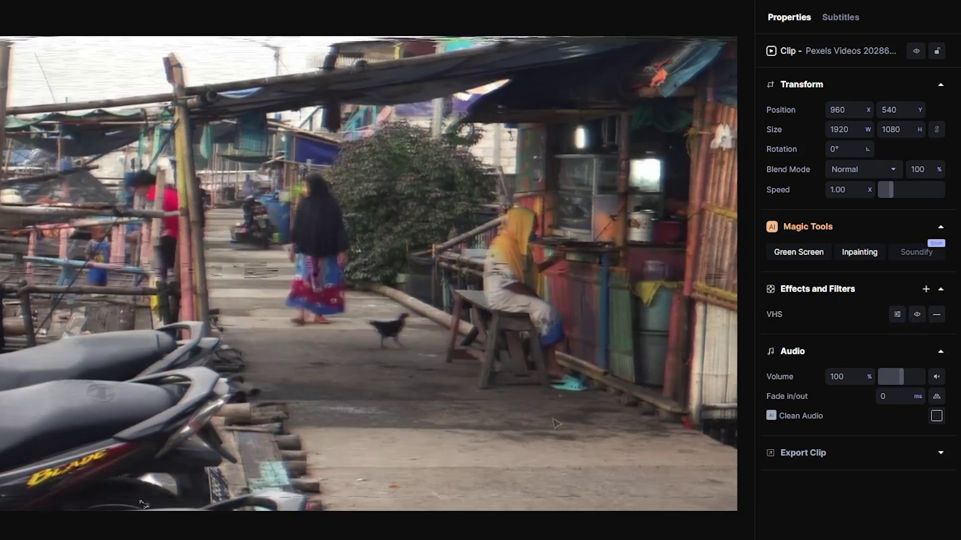
pyautogui.moveTo(499, 441)
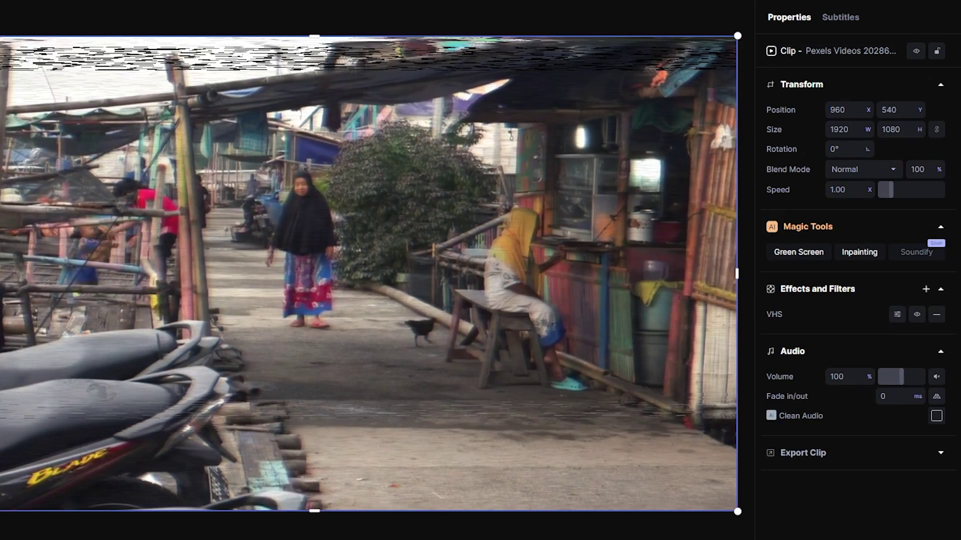
# Step: Add the Washed in translation filter from the Color Filters category and set its strength to 76%
pyautogui.click(926, 289)
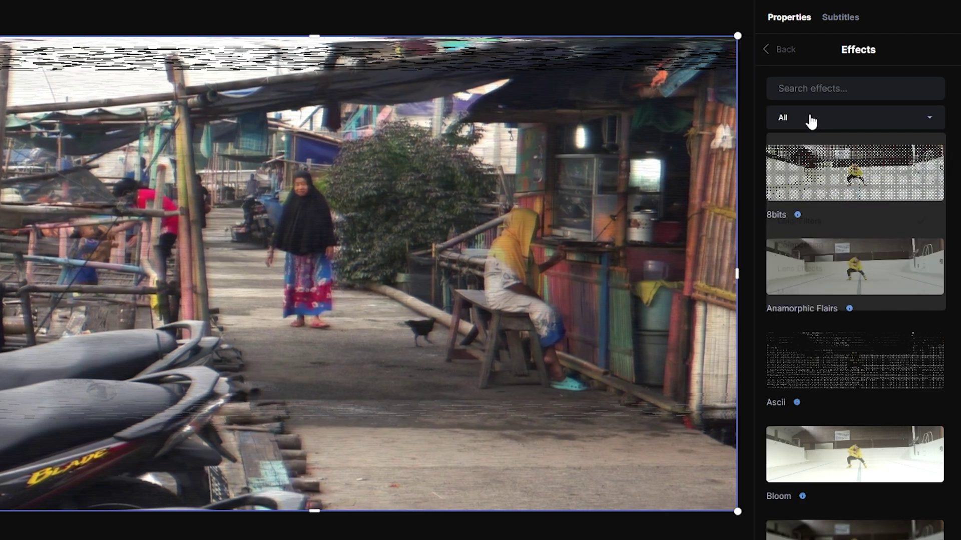
pyautogui.click(810, 122)
pyautogui.click(805, 225)
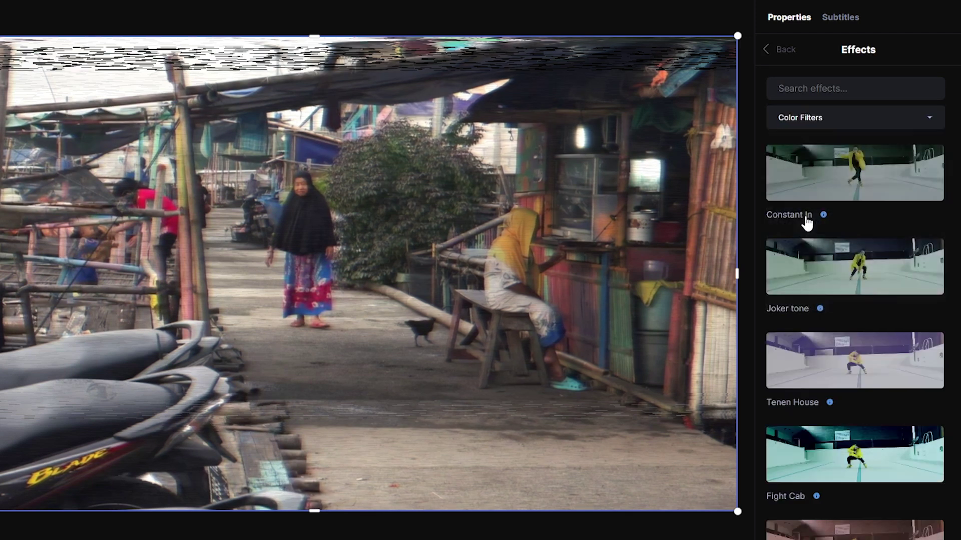
pyautogui.scroll(-12, 826, 267)
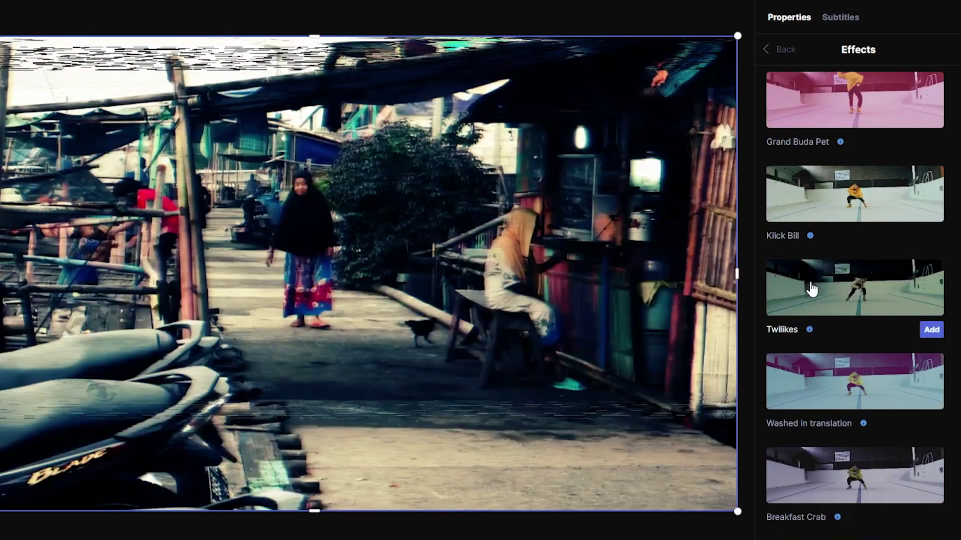
pyautogui.scroll(-4, 809, 285)
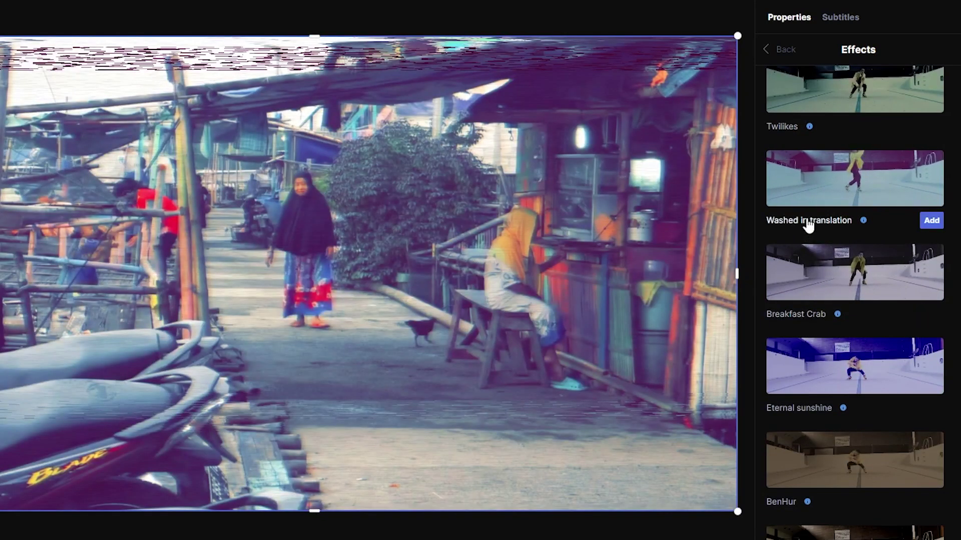
pyautogui.click(815, 181)
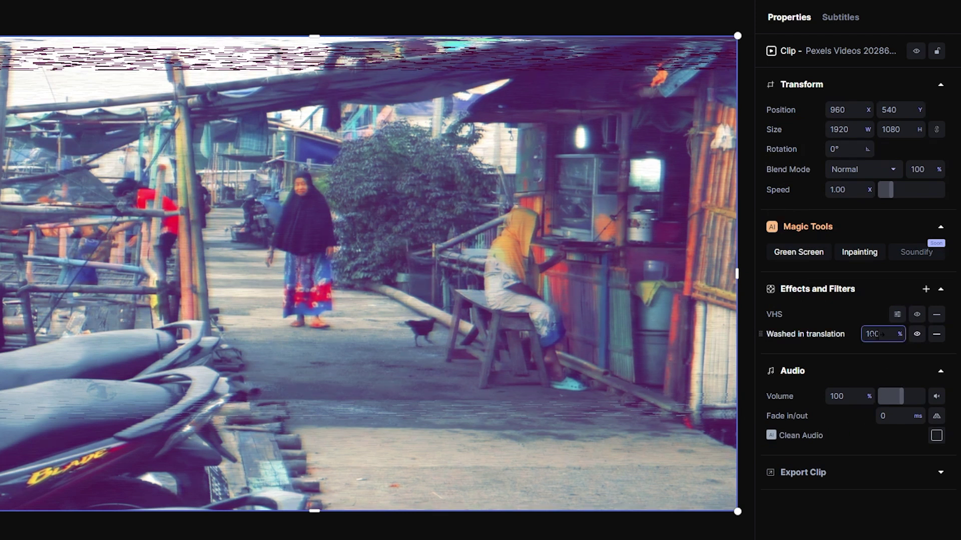
pyautogui.moveTo(878, 334); pyautogui.dragTo(868, 335)
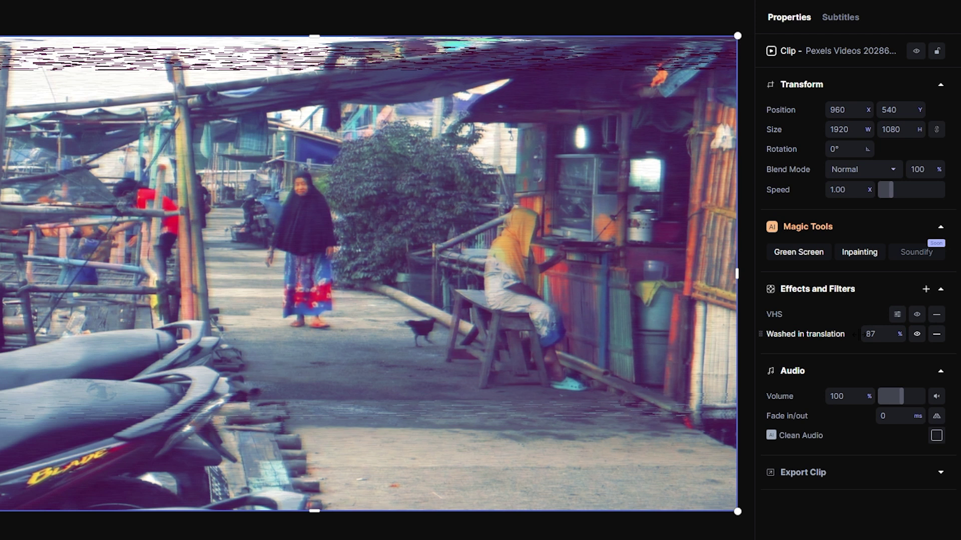
# Step: Search the effects for "gra", add Film Grain to the clip and set its intensity to 0.35
pyautogui.click(926, 289)
pyautogui.click(826, 88)
pyautogui.write('gra')
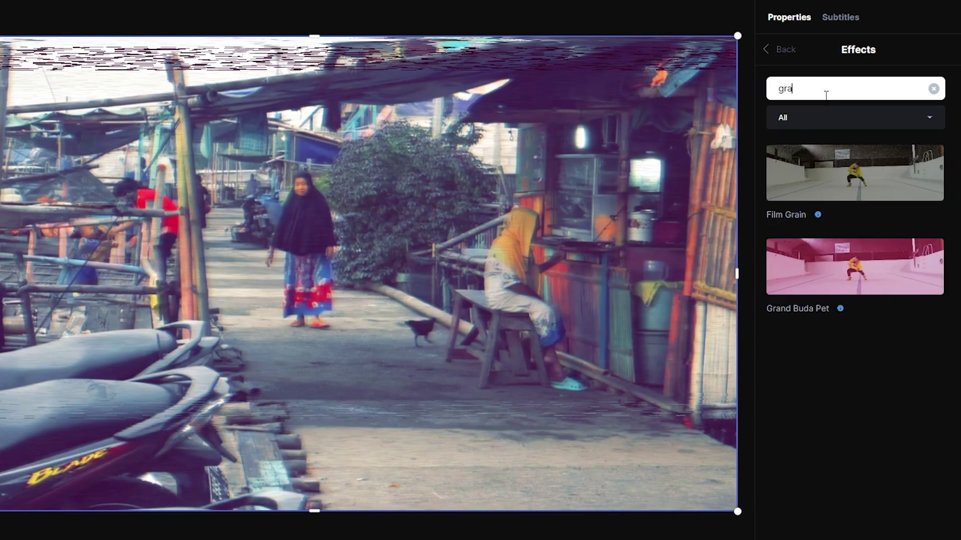
pyautogui.click(931, 215)
pyautogui.click(898, 355)
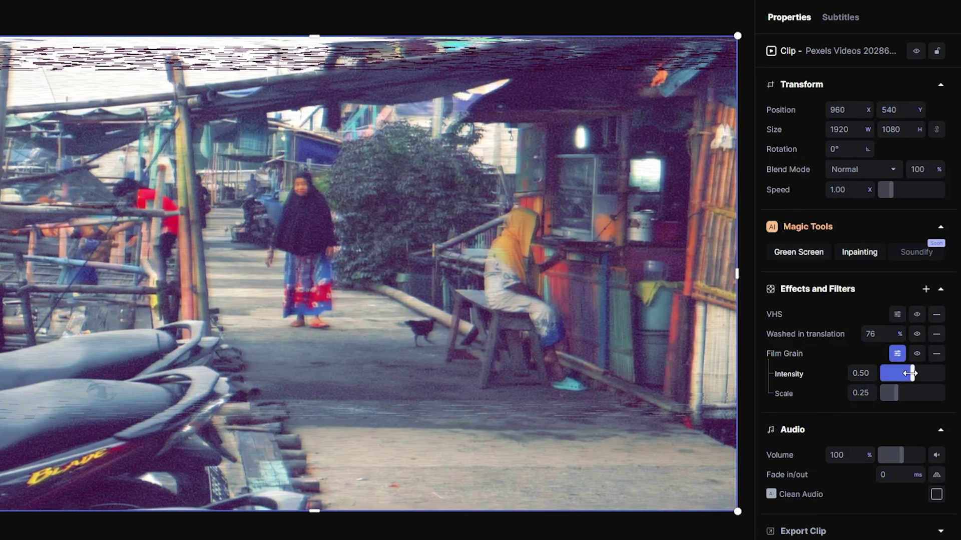
pyautogui.moveTo(910, 373); pyautogui.dragTo(902, 373)
# Step: Add the Gaussian Blur effect to the street footage clip and adjust its blur amount
pyautogui.click(926, 292)
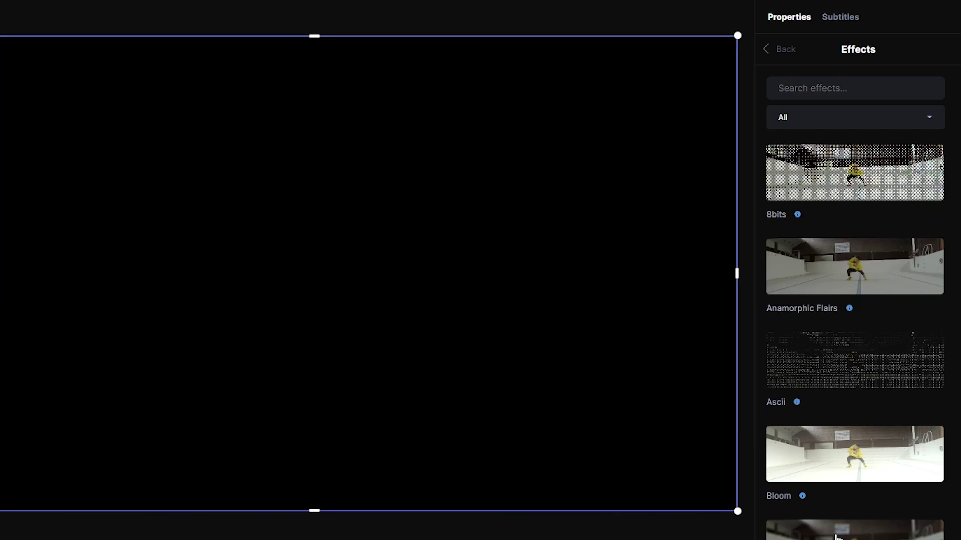
pyautogui.scroll(-3, 832, 509)
pyautogui.click(833, 425)
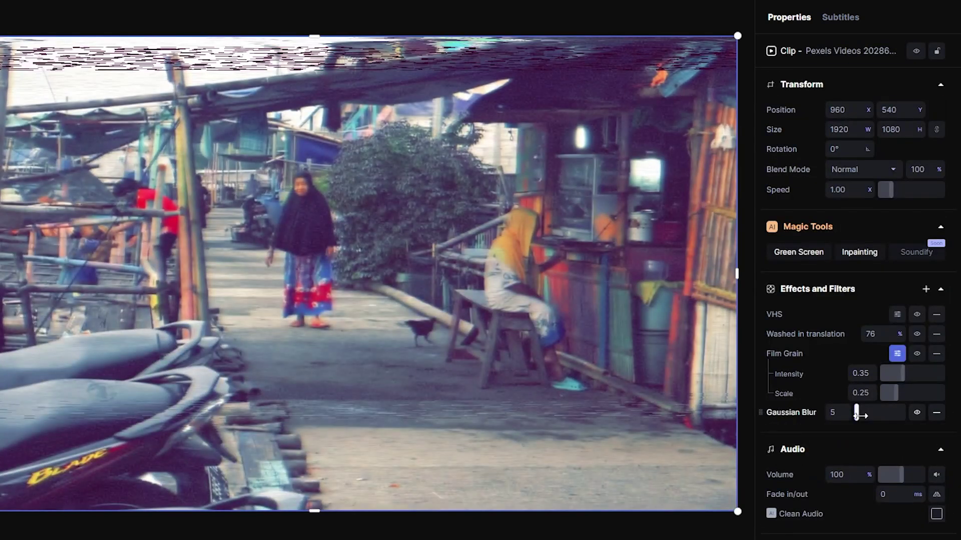
pyautogui.moveTo(862, 415); pyautogui.dragTo(863, 415)
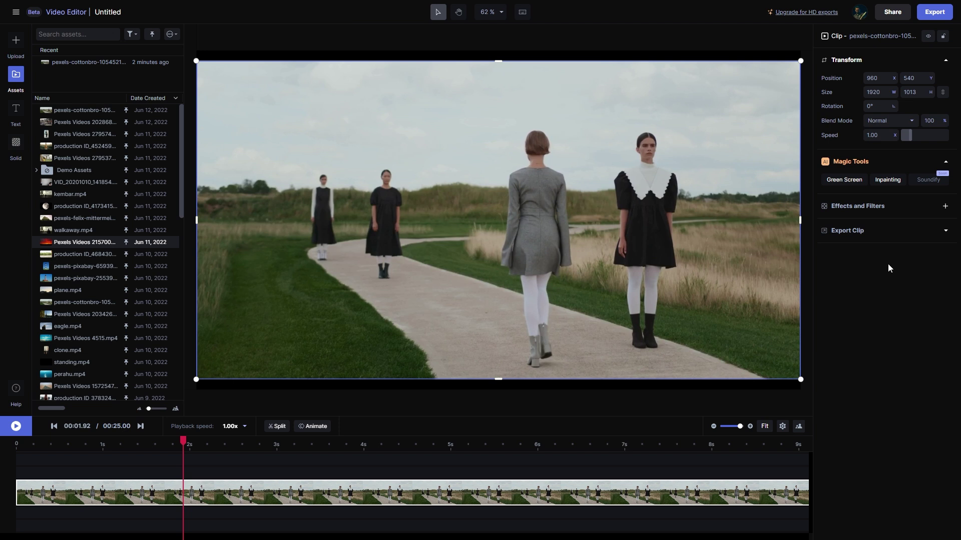
# Step: Open Inpainting for the clip and brush out the two distant women on the path, using brush size 26 for the farthest one
pyautogui.click(881, 183)
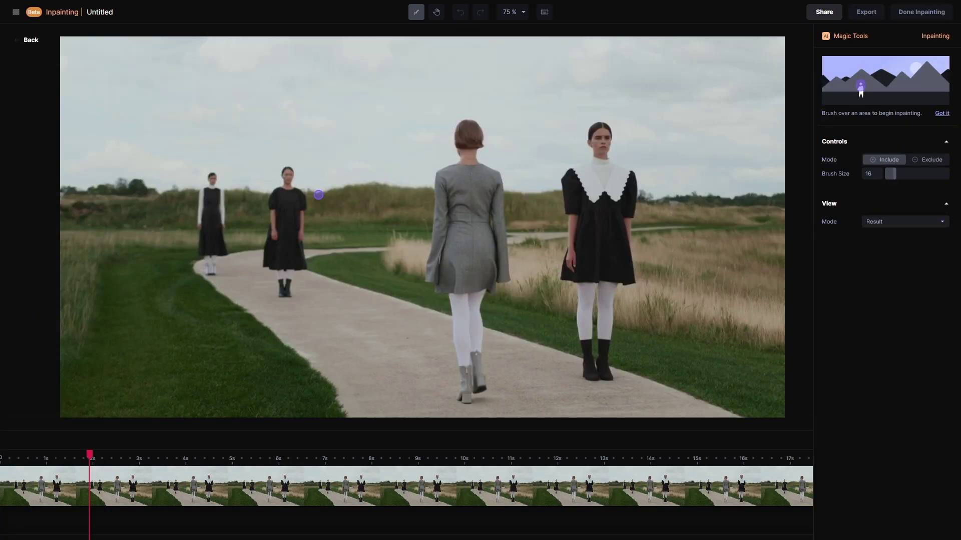
pyautogui.moveTo(288, 175)
pyautogui.mouseDown()
pyautogui.moveTo(273, 198)
pyautogui.moveTo(264, 268)
pyautogui.moveTo(280, 272)
pyautogui.moveTo(285, 294)
pyautogui.moveTo(289, 267)
pyautogui.moveTo(306, 254)
pyautogui.moveTo(299, 191)
pyautogui.moveTo(279, 208)
pyautogui.moveTo(272, 257)
pyautogui.moveTo(286, 266)
pyautogui.moveTo(284, 221)
pyautogui.moveTo(294, 212)
pyautogui.moveTo(293, 262)
pyautogui.moveTo(289, 197)
pyautogui.moveTo(272, 195)
pyautogui.moveTo(291, 226)
pyautogui.mouseUp()
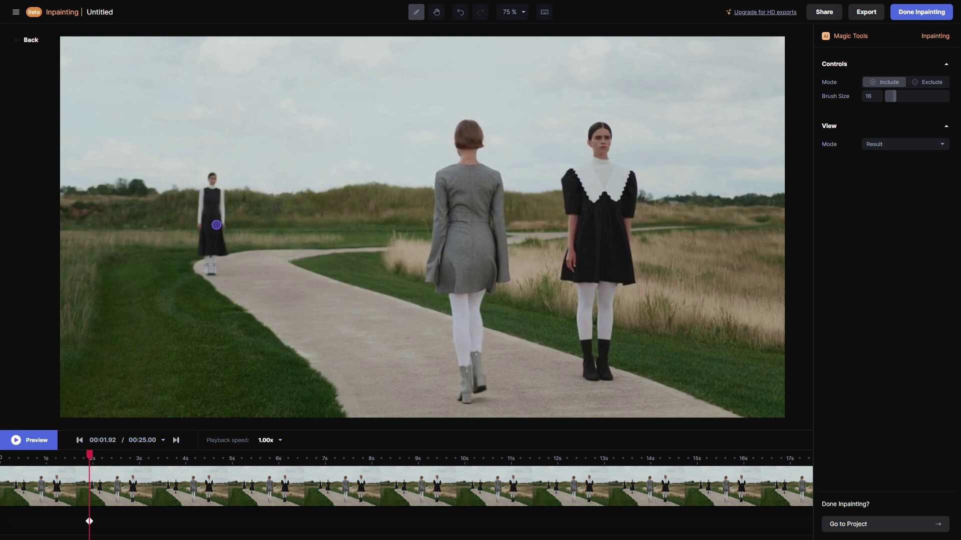
pyautogui.moveTo(895, 97); pyautogui.dragTo(902, 97)
pyautogui.moveTo(212, 179)
pyautogui.mouseDown()
pyautogui.moveTo(205, 255)
pyautogui.moveTo(218, 254)
pyautogui.moveTo(220, 191)
pyautogui.moveTo(212, 243)
pyautogui.moveTo(205, 210)
pyautogui.mouseUp()
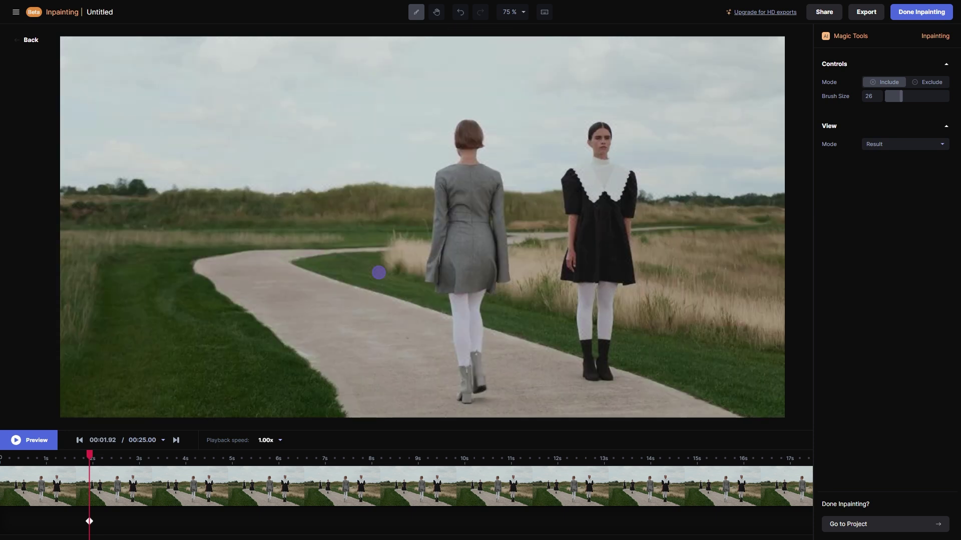
# Step: Preview the inpainting from the start and brush over the walking woman's erased foot in Exclude mode to restore it
pyautogui.click(17, 467)
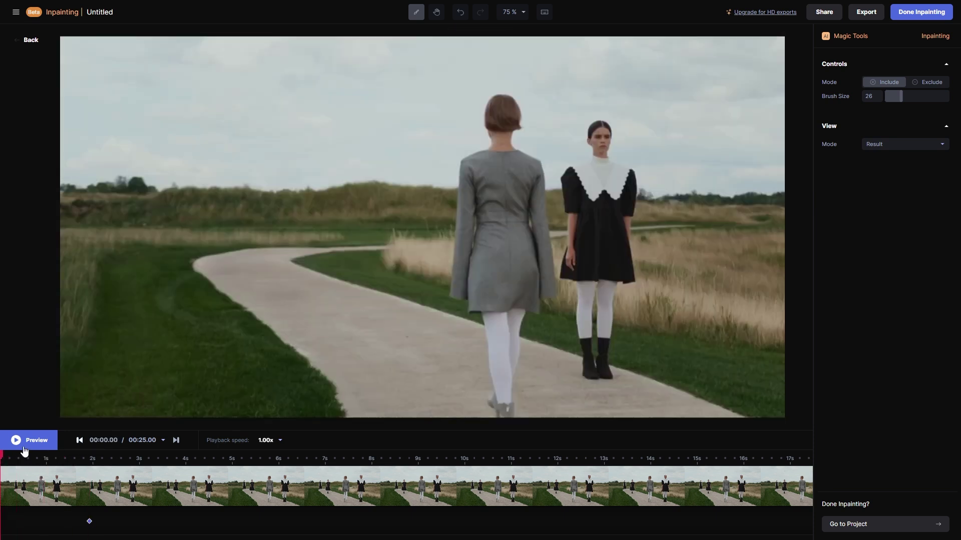
pyautogui.click(23, 447)
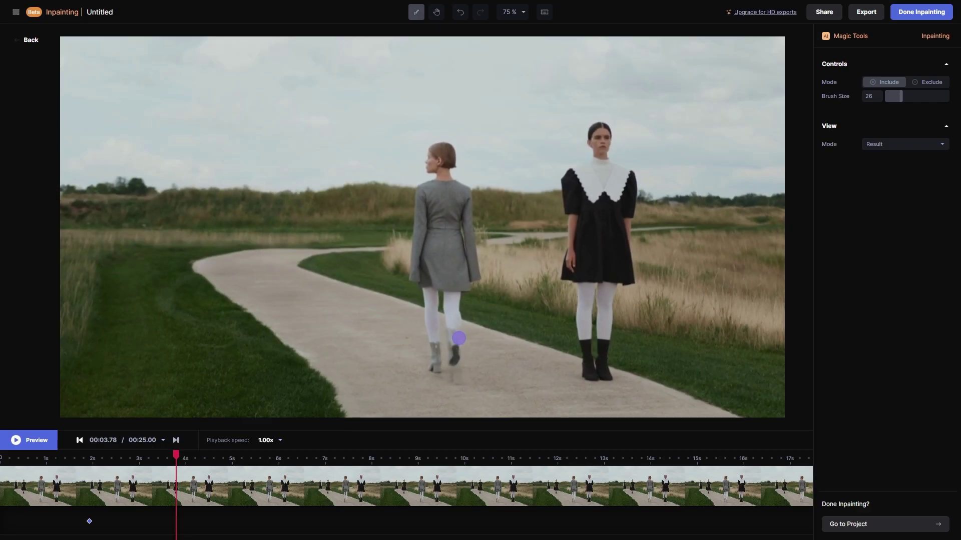
pyautogui.click(927, 82)
pyautogui.moveTo(453, 337)
pyautogui.mouseDown()
pyautogui.moveTo(447, 384)
pyautogui.moveTo(461, 370)
pyautogui.mouseUp()
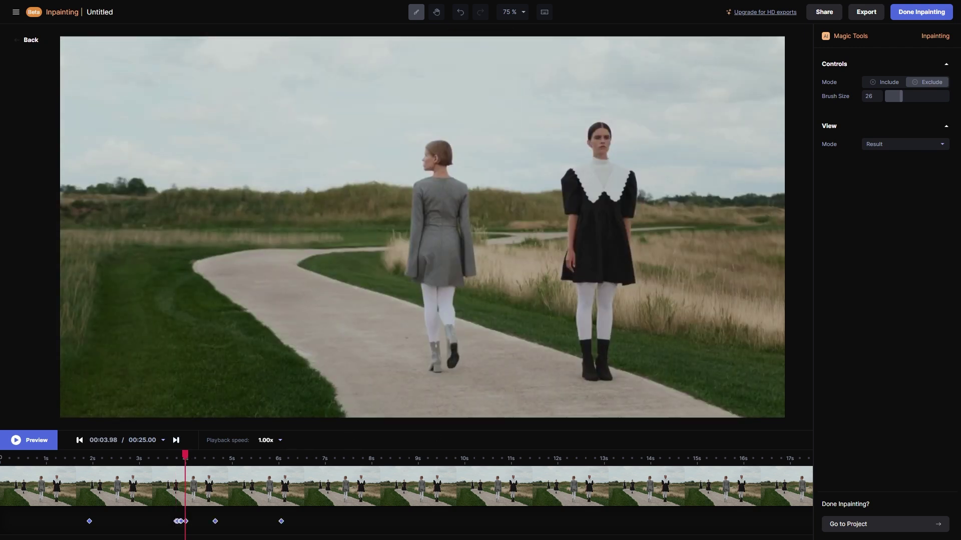
# Step: Finish the inpainting and duplicate the inpainted clip with the playhead at the start of the timeline
pyautogui.click(873, 96)
pyautogui.click(920, 13)
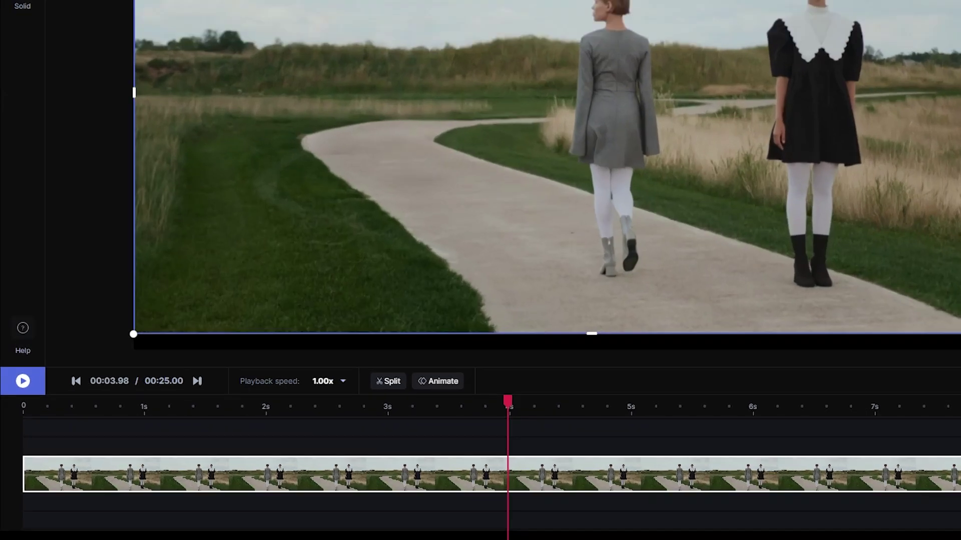
pyautogui.click(3, 452)
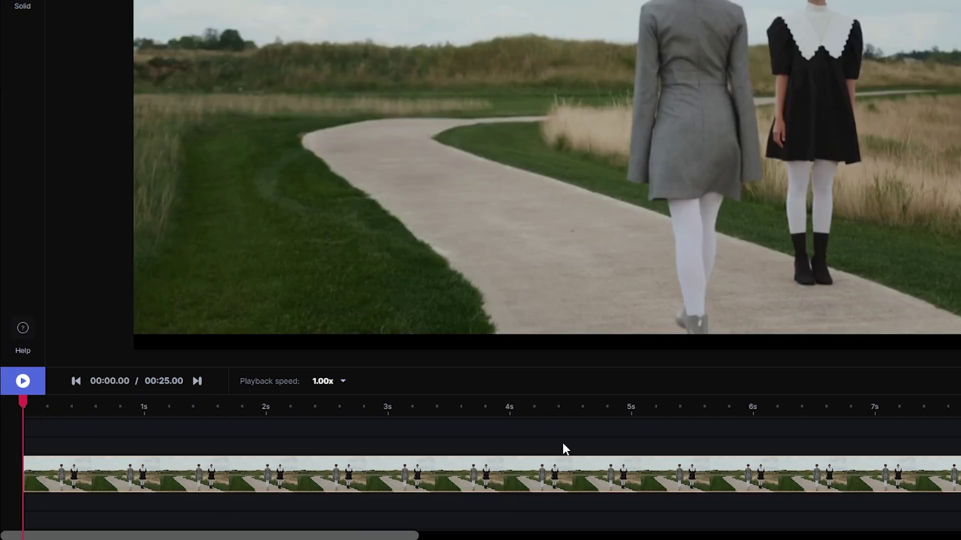
pyautogui.click(562, 473)
pyautogui.rightClick(563, 473)
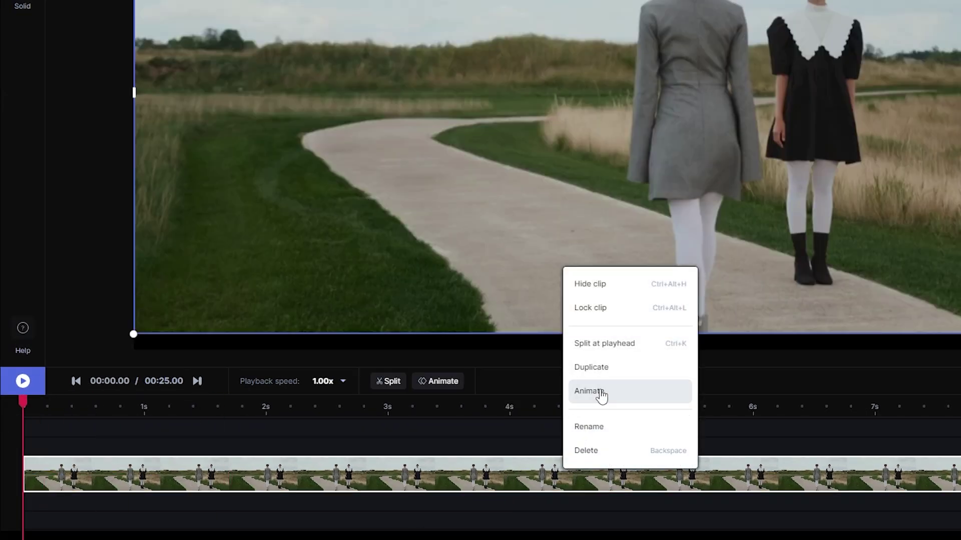
pyautogui.click(599, 374)
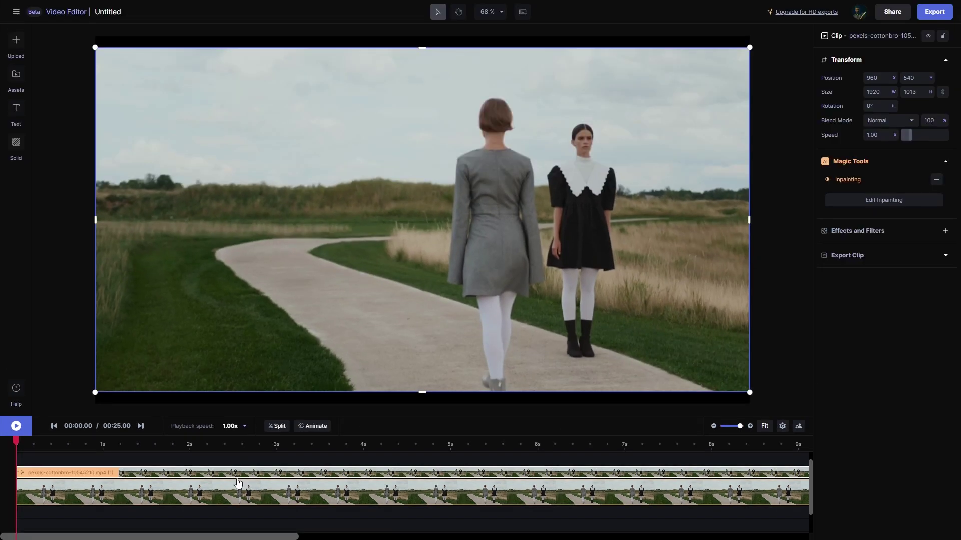
# Step: Remove Inpainting from the lower clip, then trim the upper clip's start to about 2 s and play the result
pyautogui.click(238, 483)
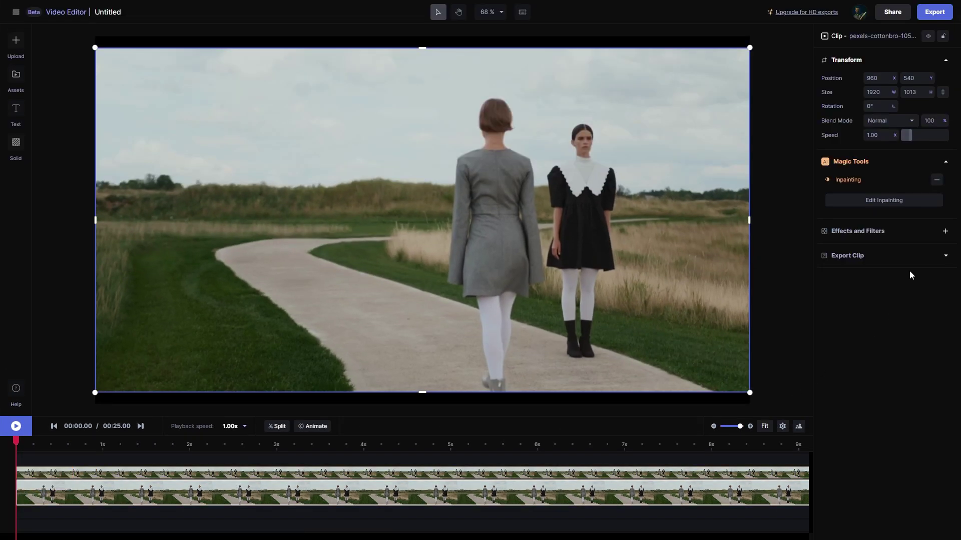
pyautogui.click(937, 180)
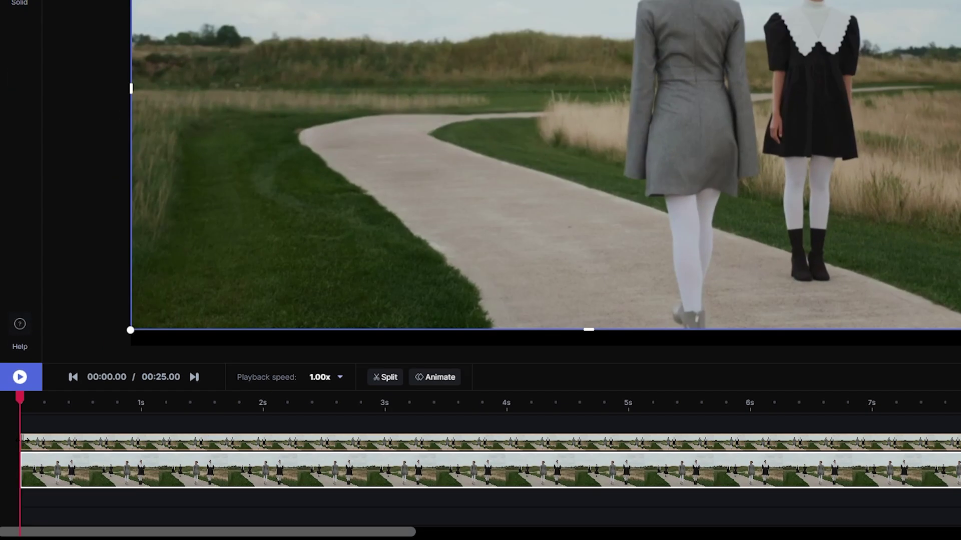
pyautogui.moveTo(25, 442); pyautogui.dragTo(289, 445)
pyautogui.click(29, 383)
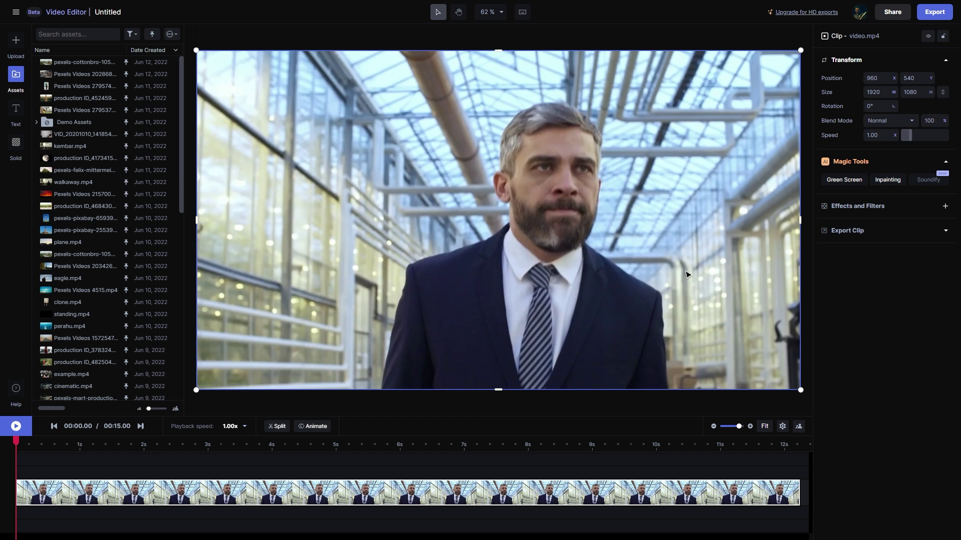
# Step: Mask the man in video.mp4 with Green Screen, preview the mask, and set its feather to 8
pyautogui.click(844, 180)
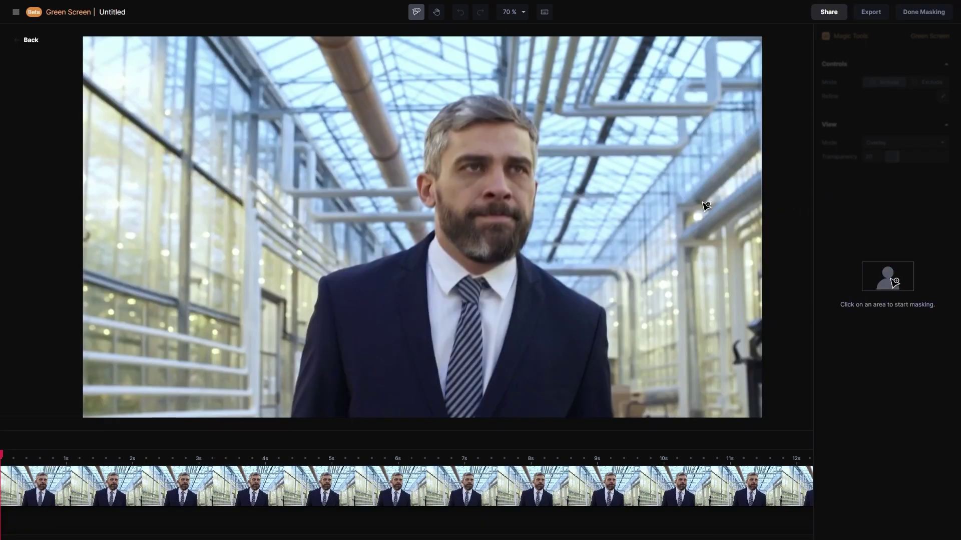
pyautogui.click(445, 192)
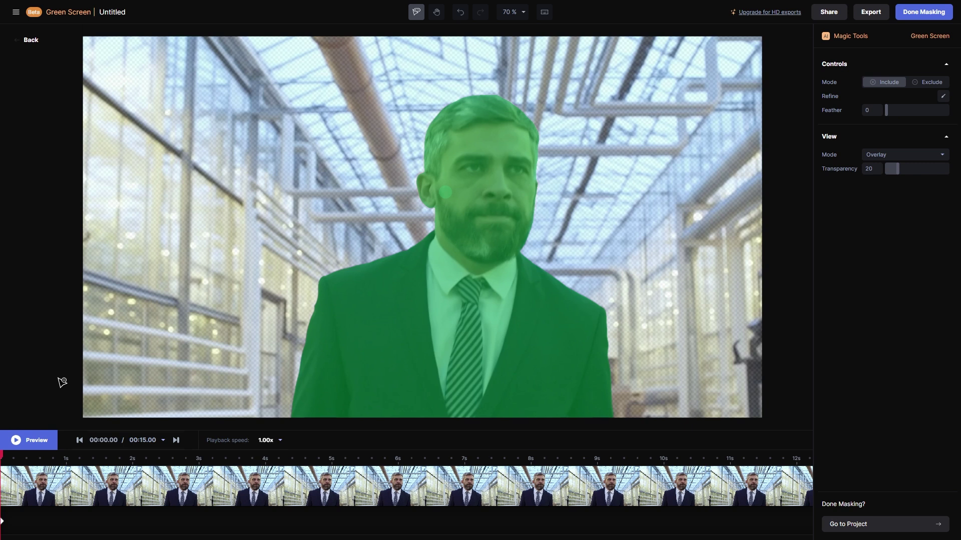
pyautogui.click(33, 441)
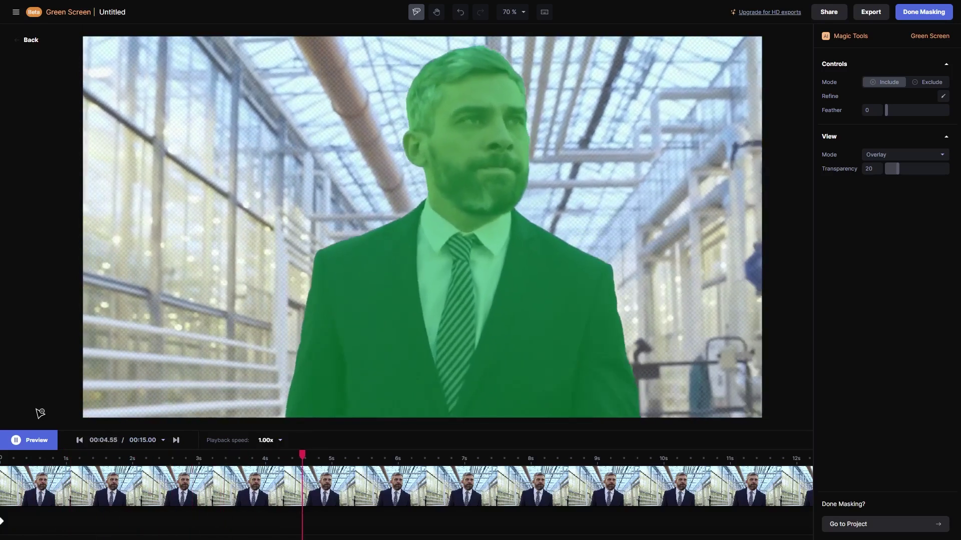
pyautogui.press('space')
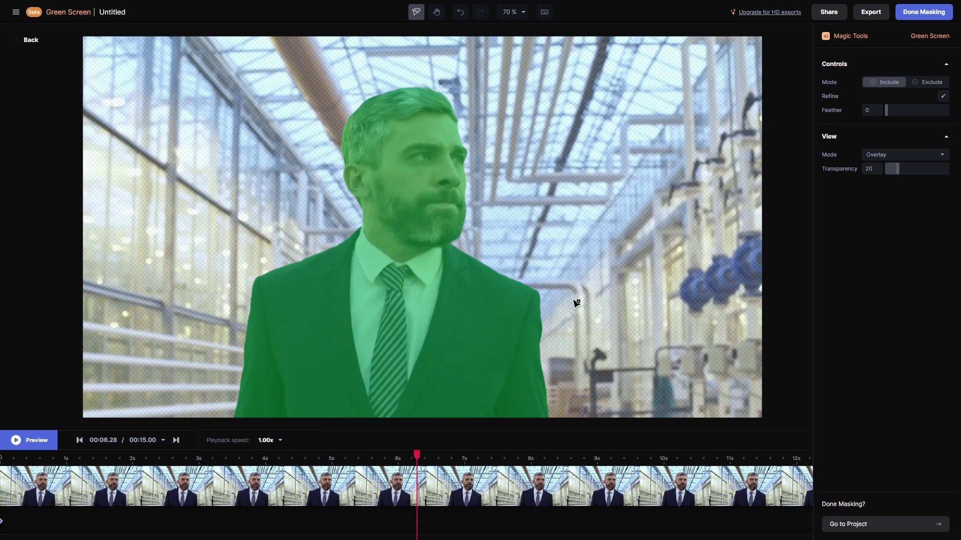
pyautogui.click(918, 14)
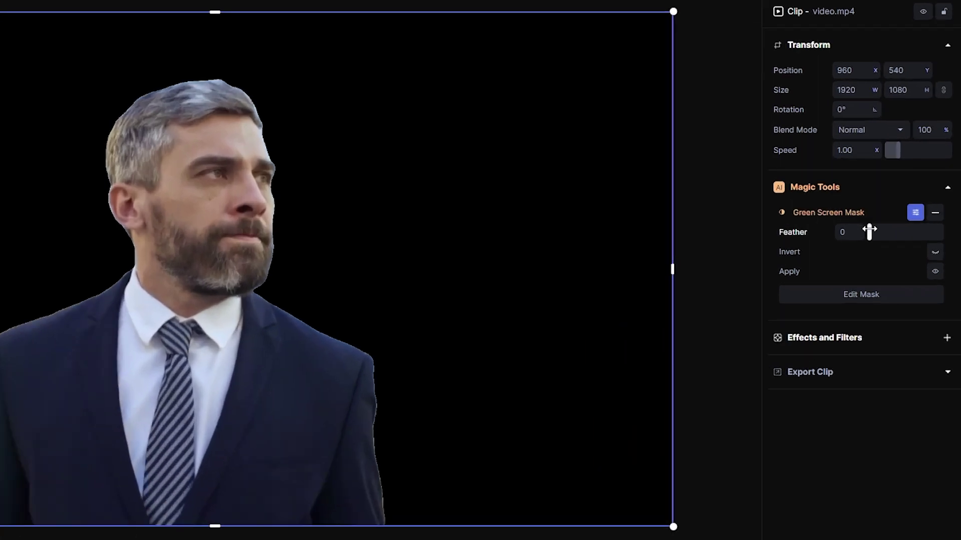
pyautogui.moveTo(870, 230); pyautogui.dragTo(877, 228)
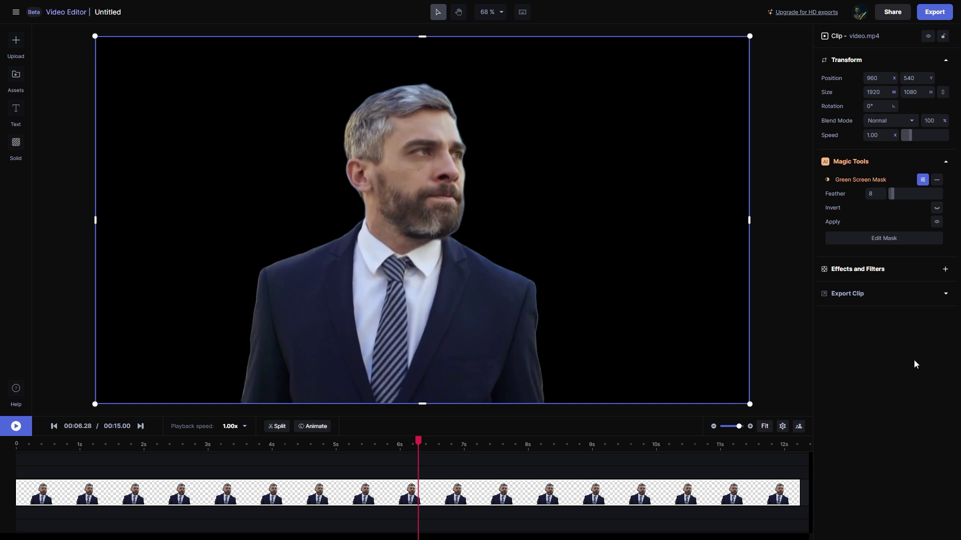
# Step: Duplicate the masked clip, align the copy on its own track at the timeline start, and remove the Green Screen mask from the lower clip
pyautogui.rightClick(354, 493)
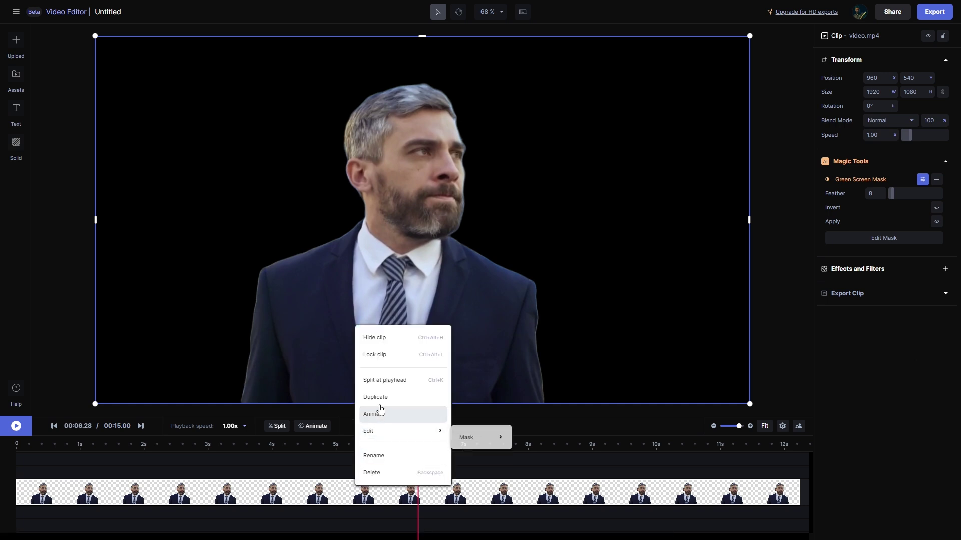
pyautogui.click(440, 396)
pyautogui.moveTo(517, 479); pyautogui.dragTo(115, 484)
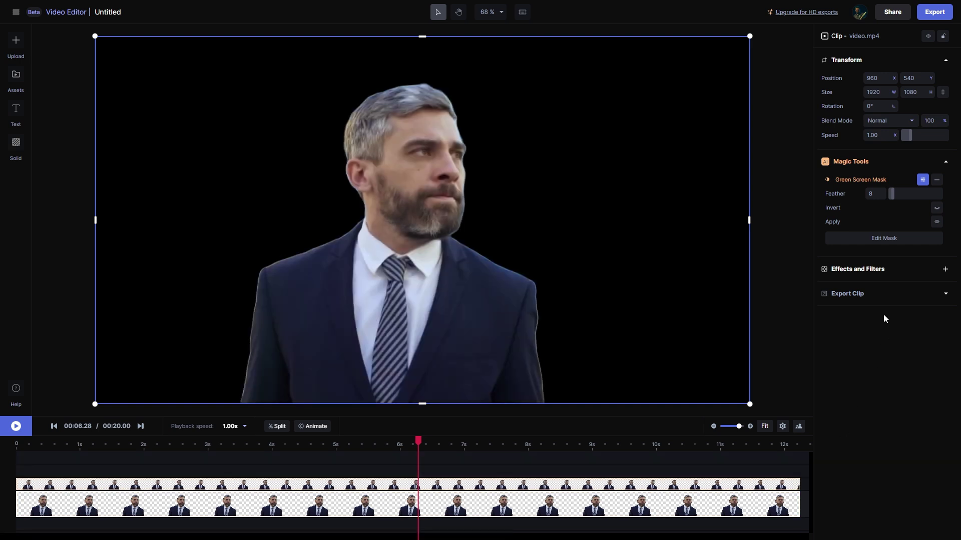
pyautogui.click(936, 179)
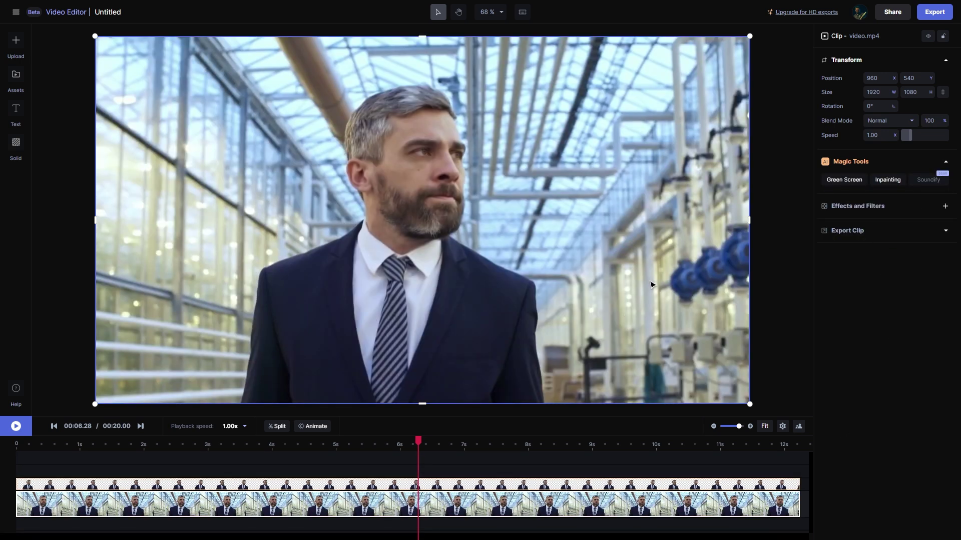
# Step: Add the Radial Blur effect to the unmasked lower clip and adjust its intensity
pyautogui.click(945, 207)
pyautogui.scroll(-5, 875, 180)
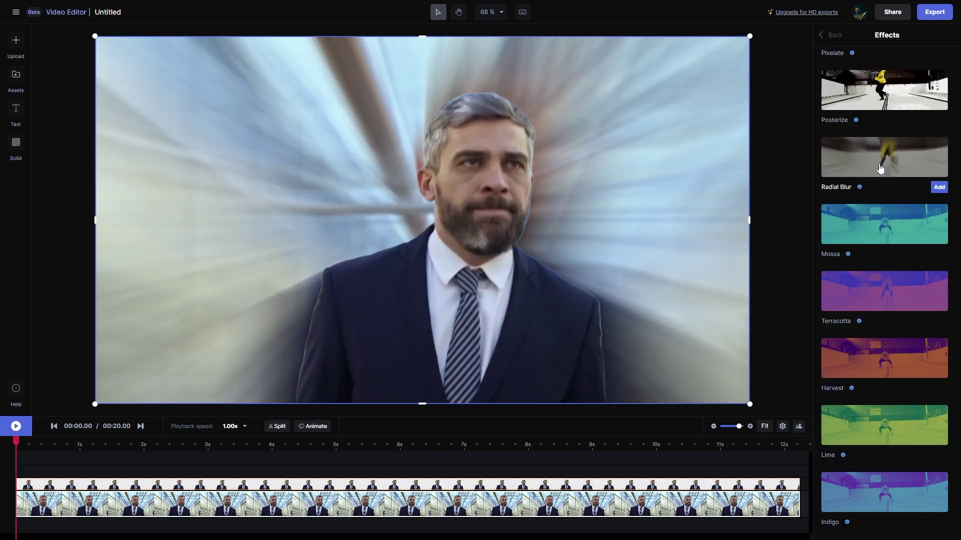
pyautogui.click(880, 169)
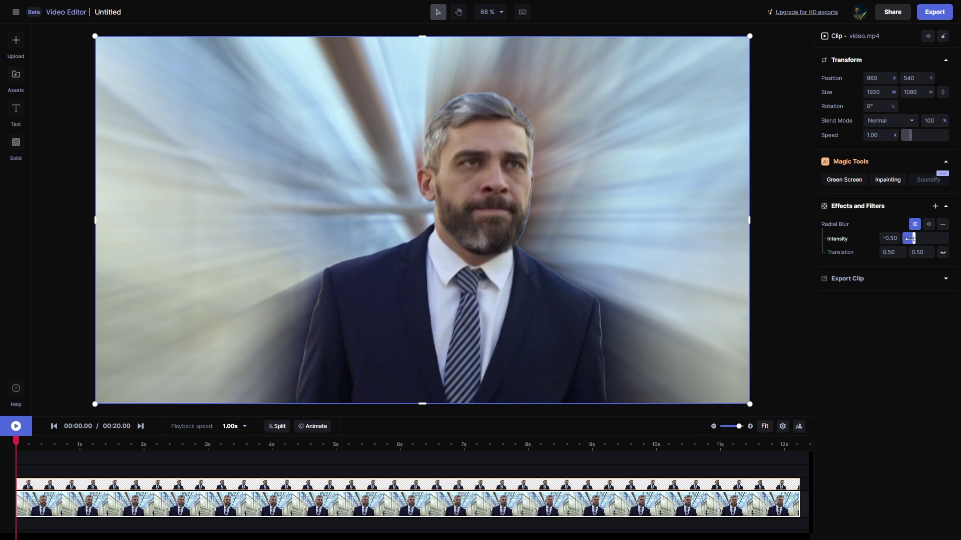
pyautogui.moveTo(911, 239); pyautogui.dragTo(905, 239)
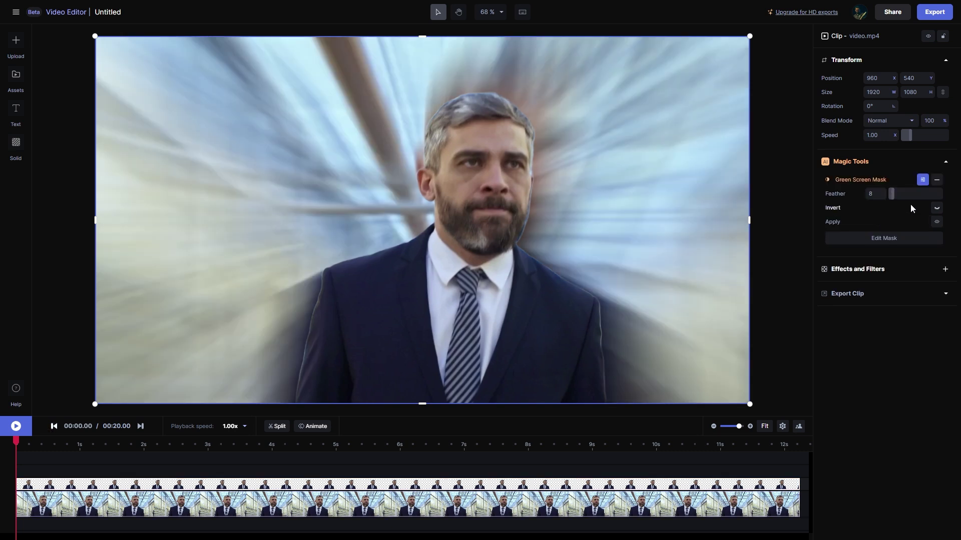
# Step: Set the feather of the upper clip's Green Screen mask to 25 and play back the composite
pyautogui.moveTo(902, 196); pyautogui.dragTo(907, 196)
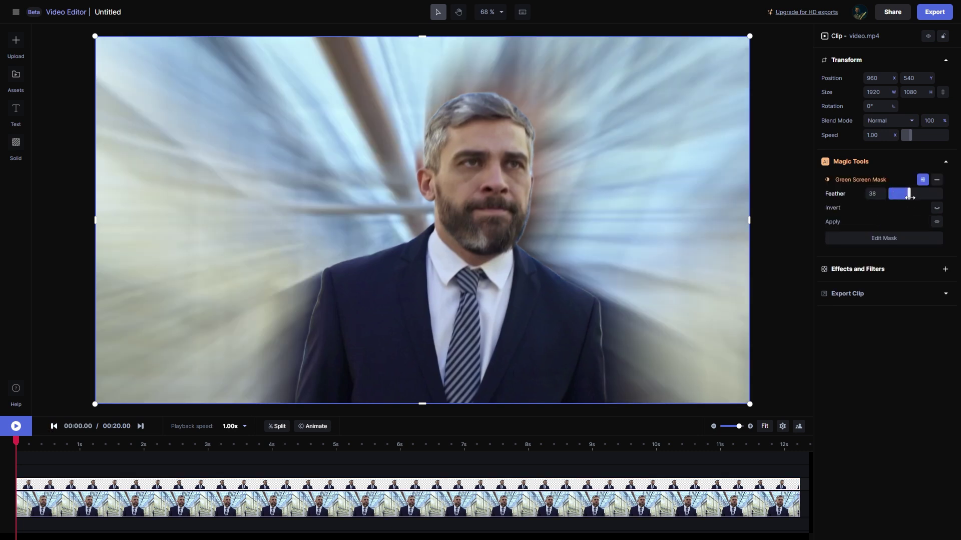
pyautogui.click(15, 426)
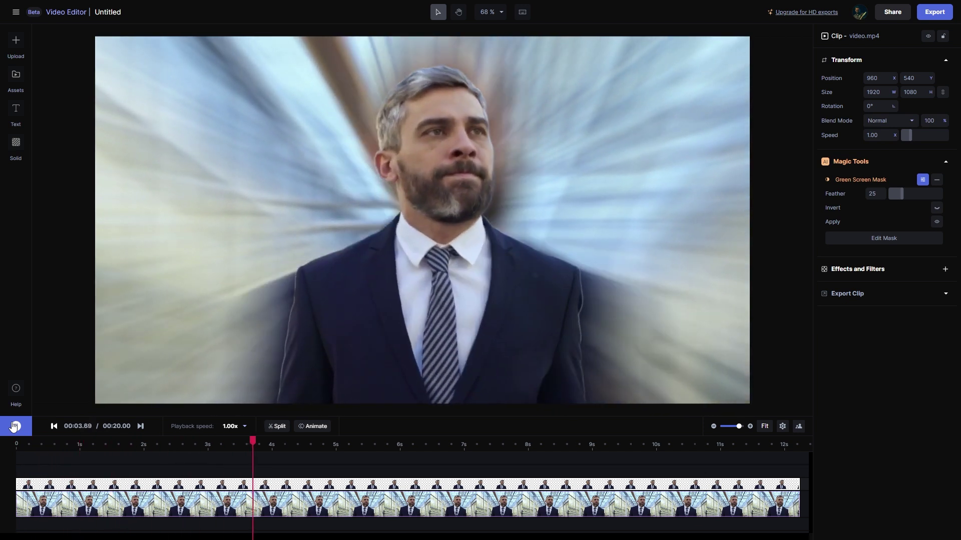
pyautogui.click(14, 427)
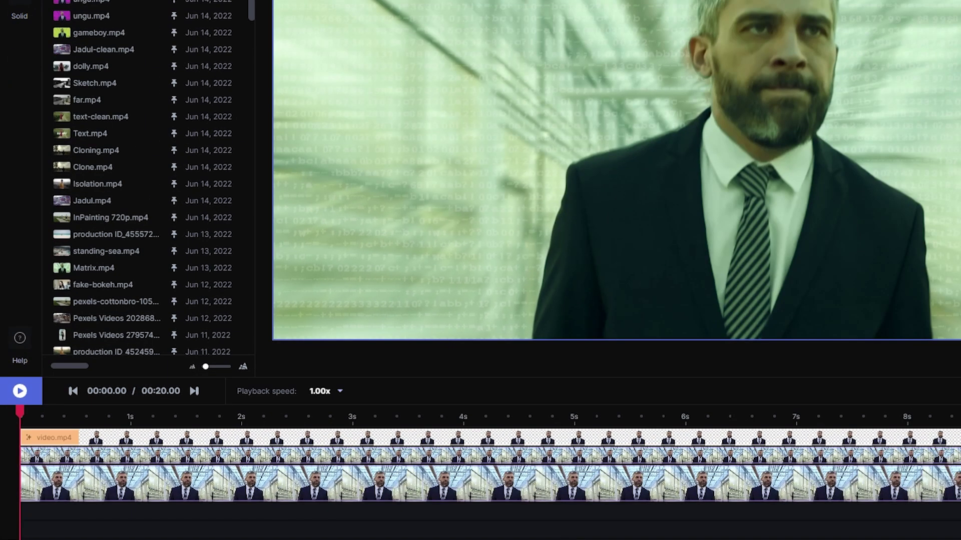
# Step: Inspect the layered clips of the green Matrix-style composite and open the settings of the Ascii effect
pyautogui.click(491, 438)
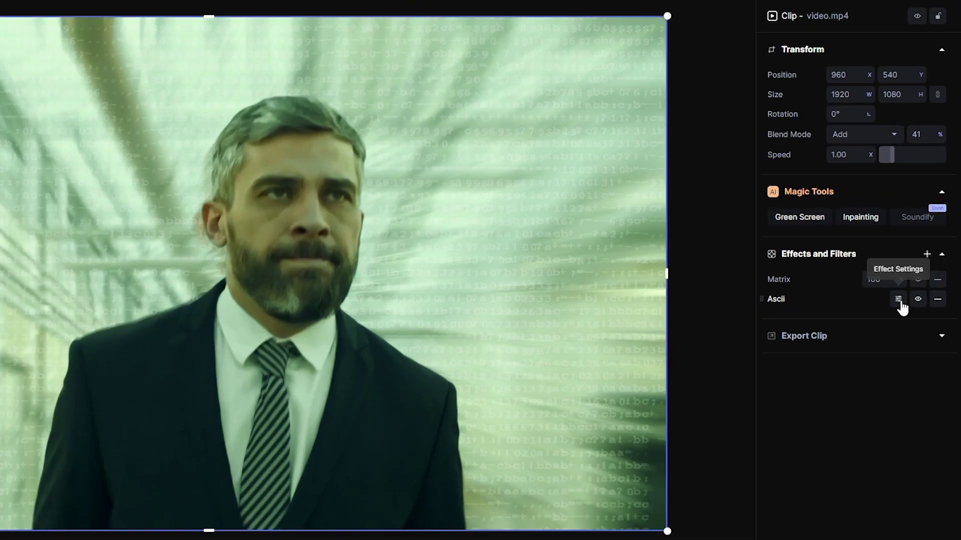
pyautogui.click(915, 239)
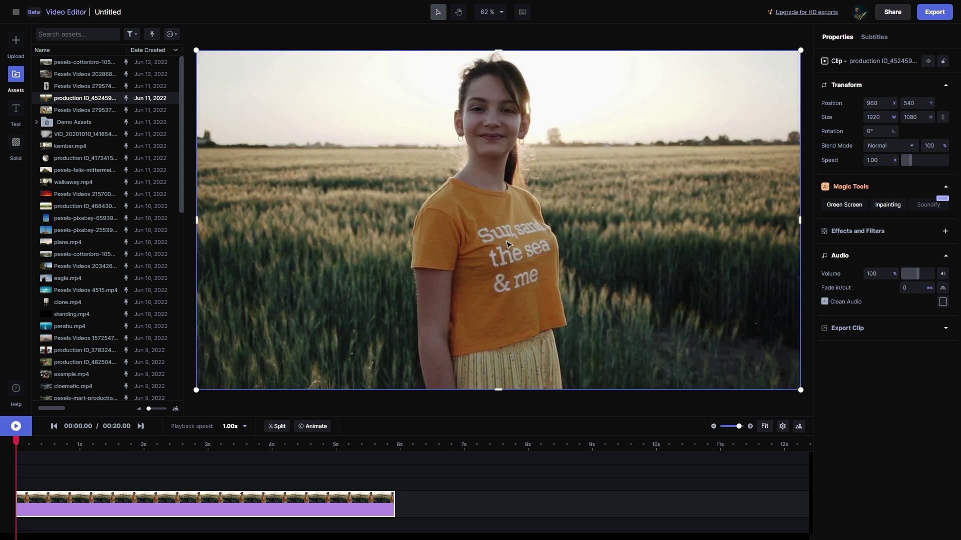
# Step: Duplicate the clip of the girl in the wheat field and mask her in the upper copy with Green Screen
pyautogui.rightClick(206, 496)
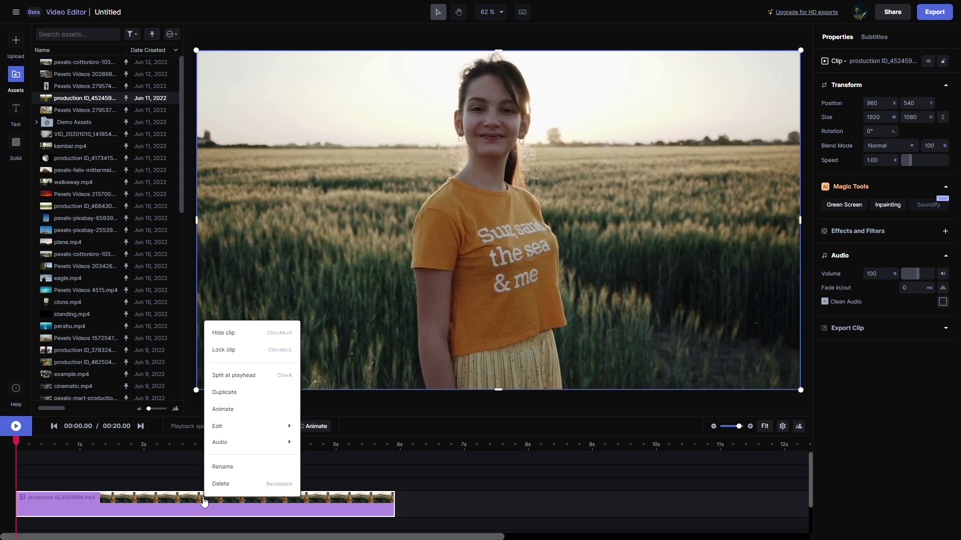
pyautogui.click(228, 394)
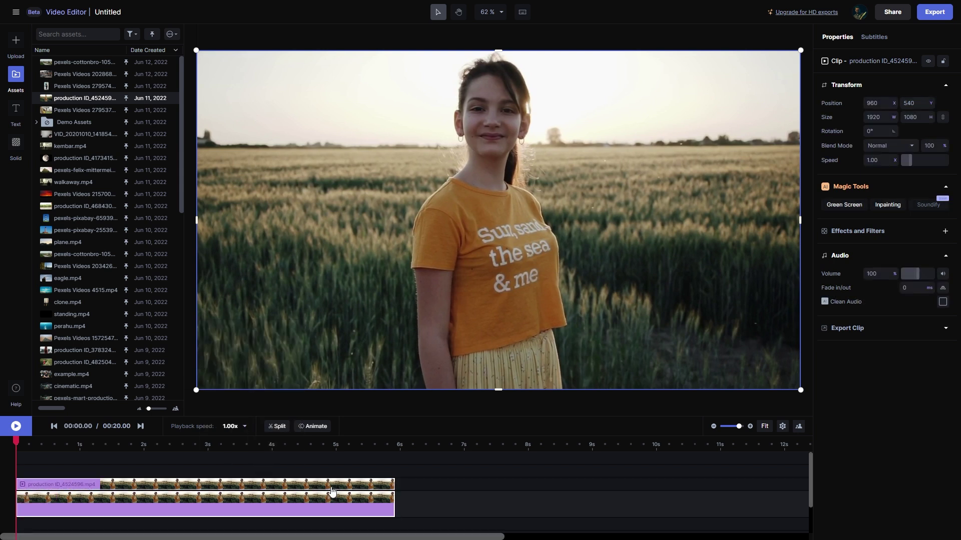
pyautogui.click(333, 487)
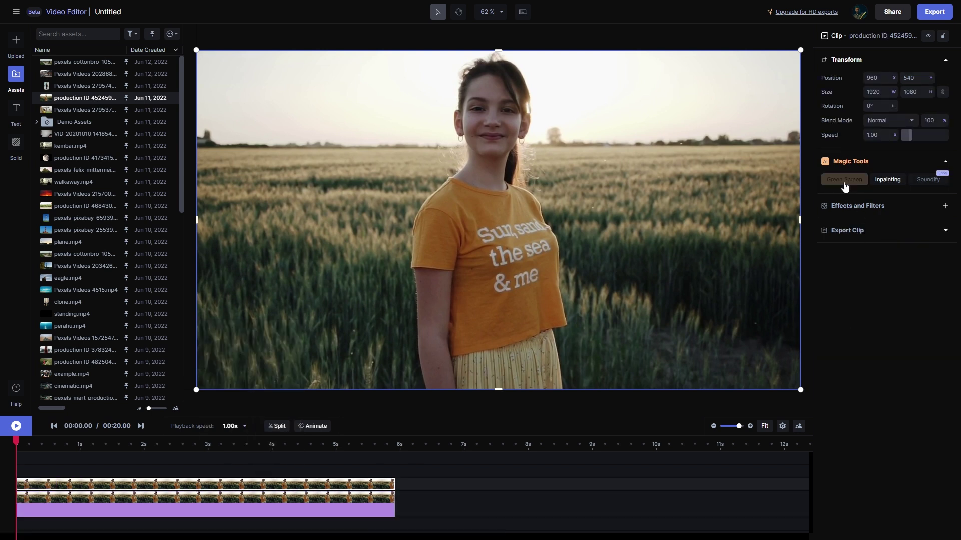
pyautogui.click(845, 182)
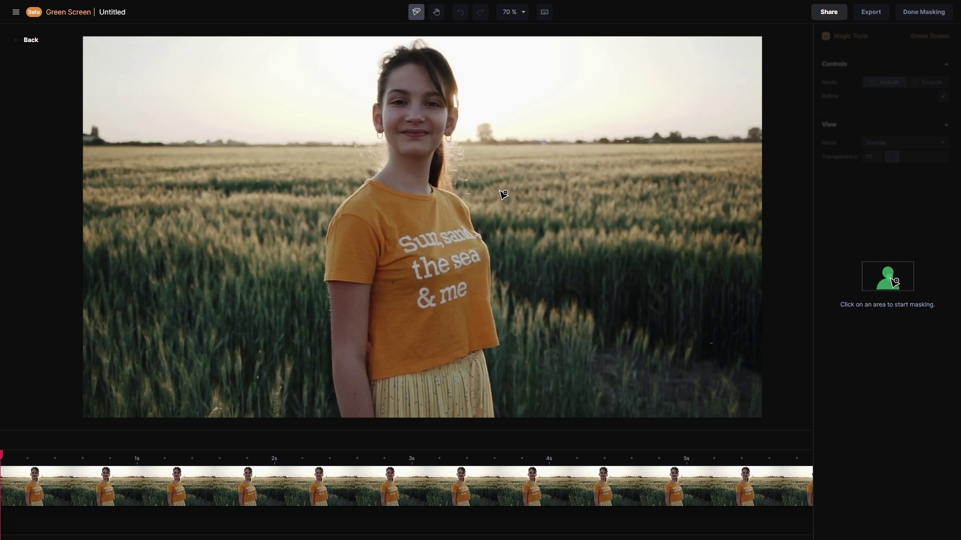
pyautogui.click(416, 167)
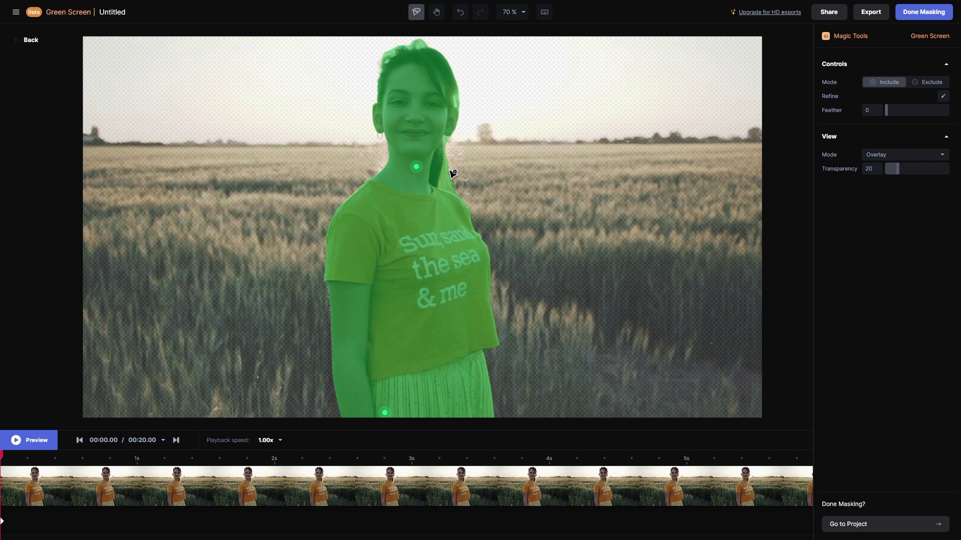
# Step: Refine the girl's mask in Exclude mode with a size 36 brush, removing the ponytail beside her neck
pyautogui.click(928, 83)
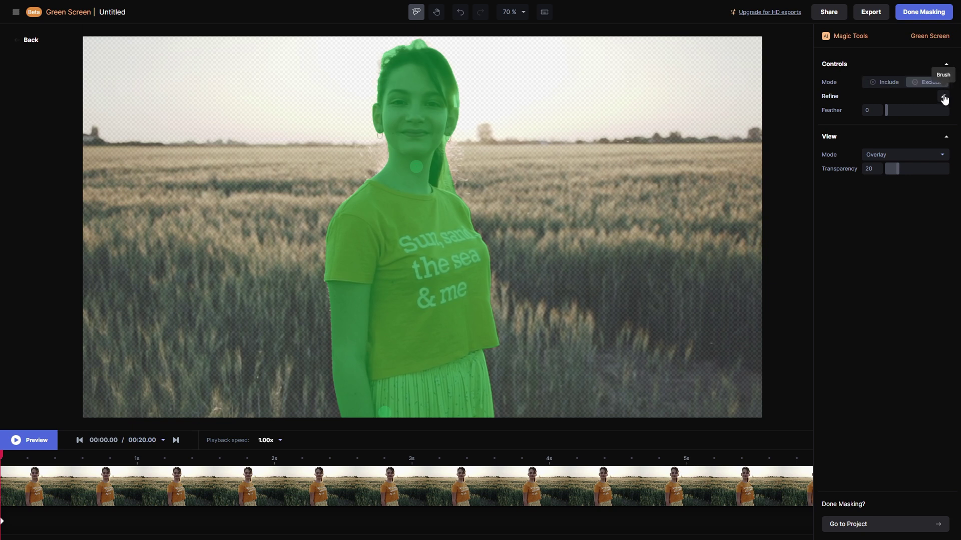
pyautogui.click(944, 97)
pyautogui.click(514, 13)
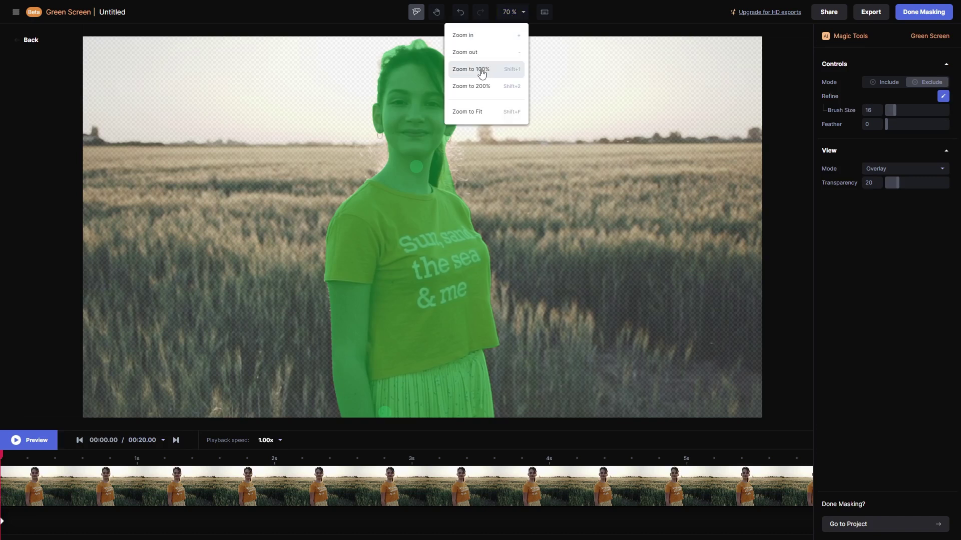
pyautogui.click(478, 92)
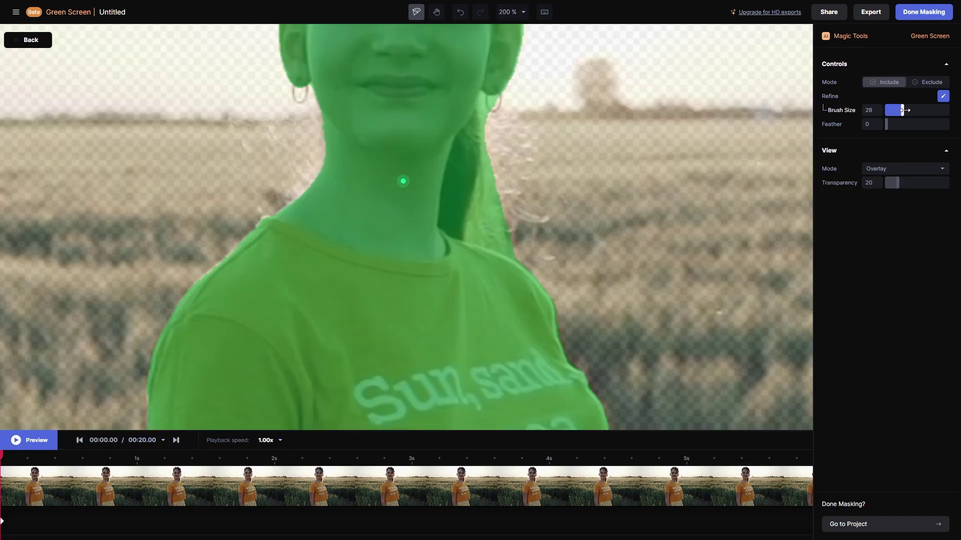
pyautogui.moveTo(908, 111); pyautogui.dragTo(910, 110)
pyautogui.press('alt')
pyautogui.moveTo(490, 103)
pyautogui.mouseDown()
pyautogui.moveTo(476, 234)
pyautogui.moveTo(512, 249)
pyautogui.moveTo(512, 226)
pyautogui.moveTo(494, 205)
pyautogui.moveTo(498, 228)
pyautogui.mouseUp()
# Step: Brush the loose hair on top of the girl's head out of the mask with the Exclude refine brush
pyautogui.click(437, 12)
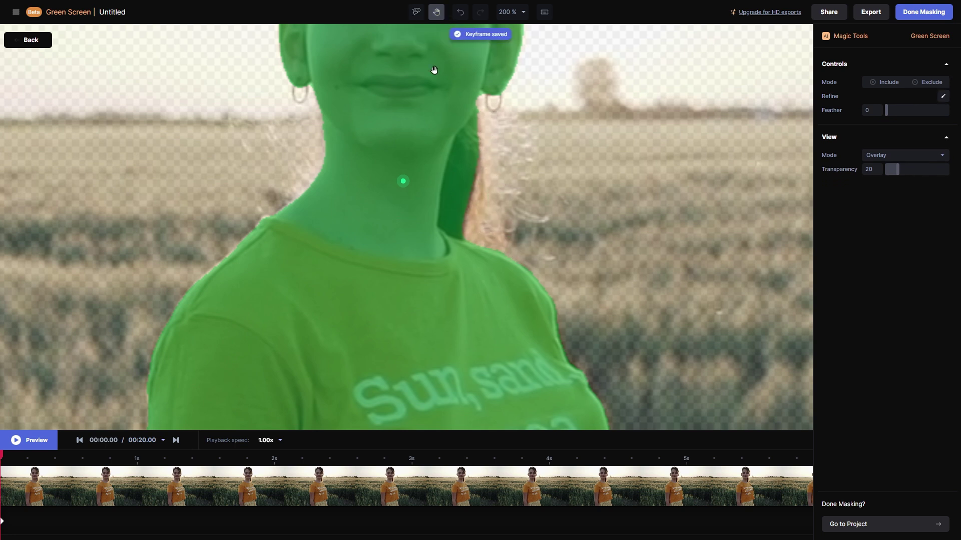
pyautogui.moveTo(433, 72); pyautogui.dragTo(482, 315)
pyautogui.click(943, 96)
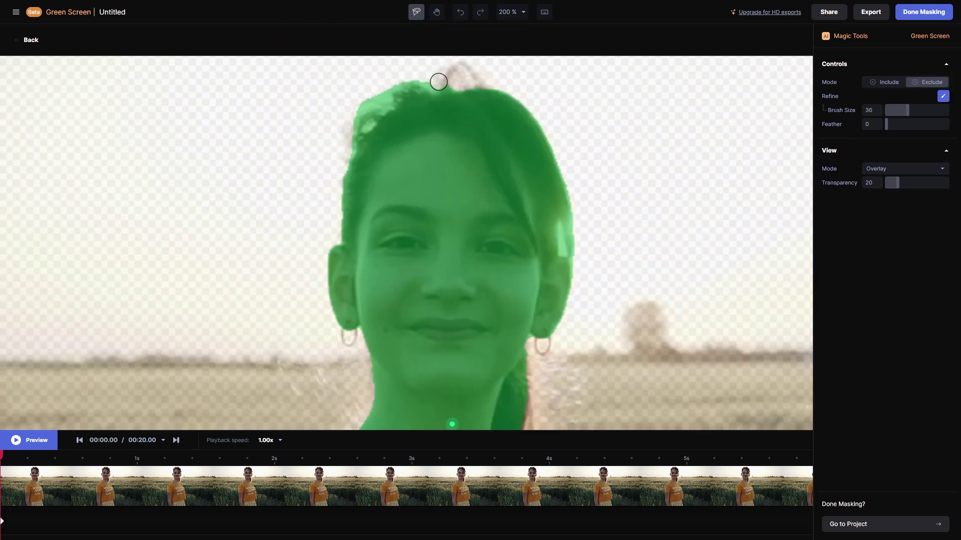
pyautogui.moveTo(397, 88)
pyautogui.mouseDown()
pyautogui.moveTo(367, 105)
pyautogui.moveTo(346, 140)
pyautogui.moveTo(393, 96)
pyautogui.moveTo(331, 150)
pyautogui.mouseUp()
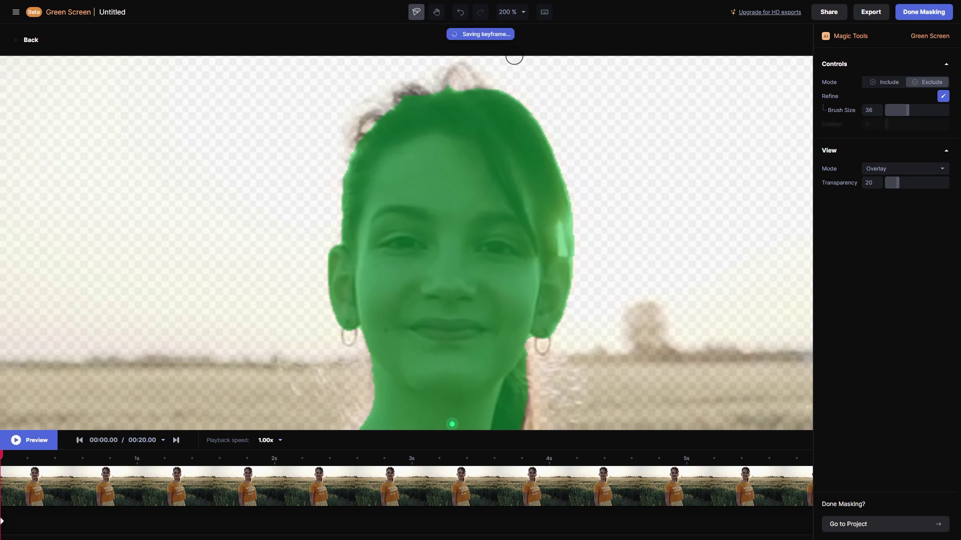
# Step: Play a preview of the girl's refined mask over the full frame, and finish masking to return to the project
pyautogui.click(511, 12)
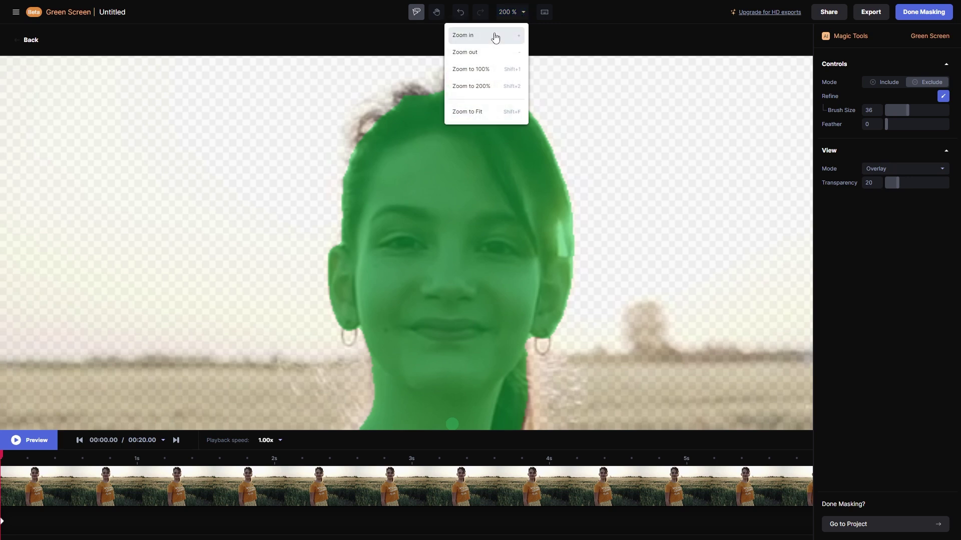
pyautogui.click(467, 110)
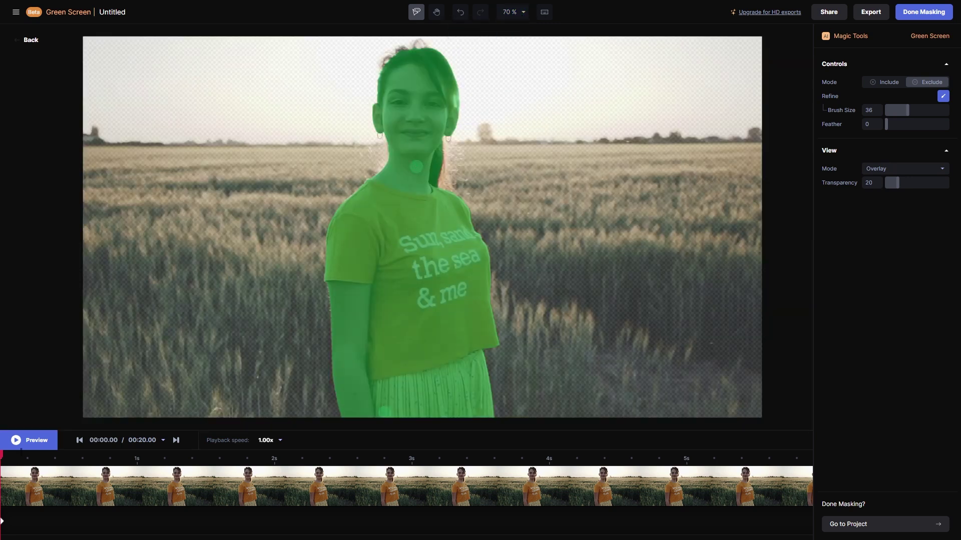
pyautogui.click(28, 442)
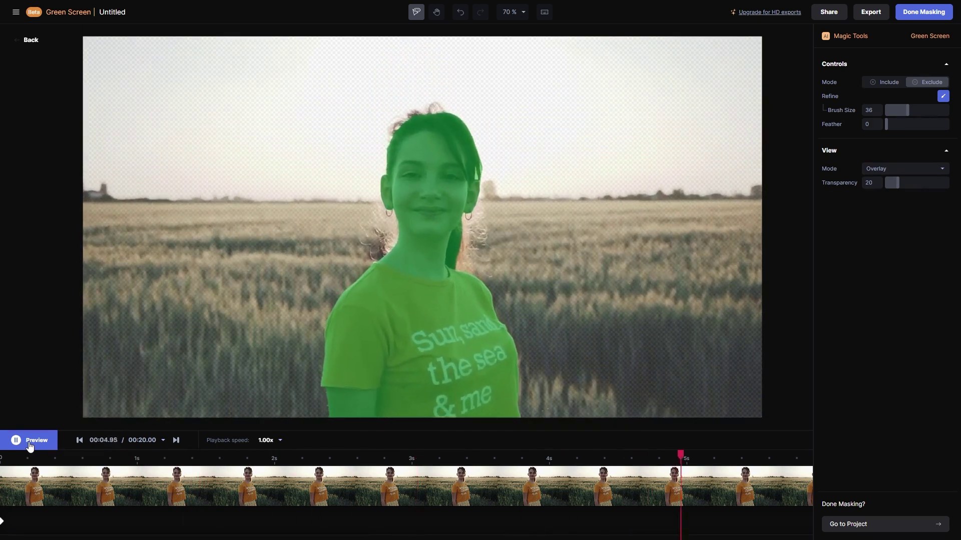
pyautogui.click(30, 444)
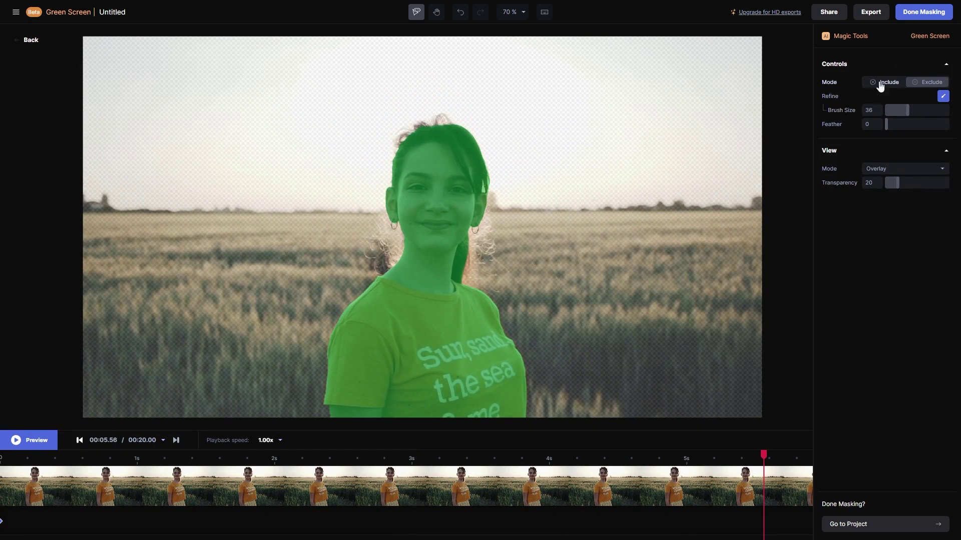
pyautogui.click(922, 20)
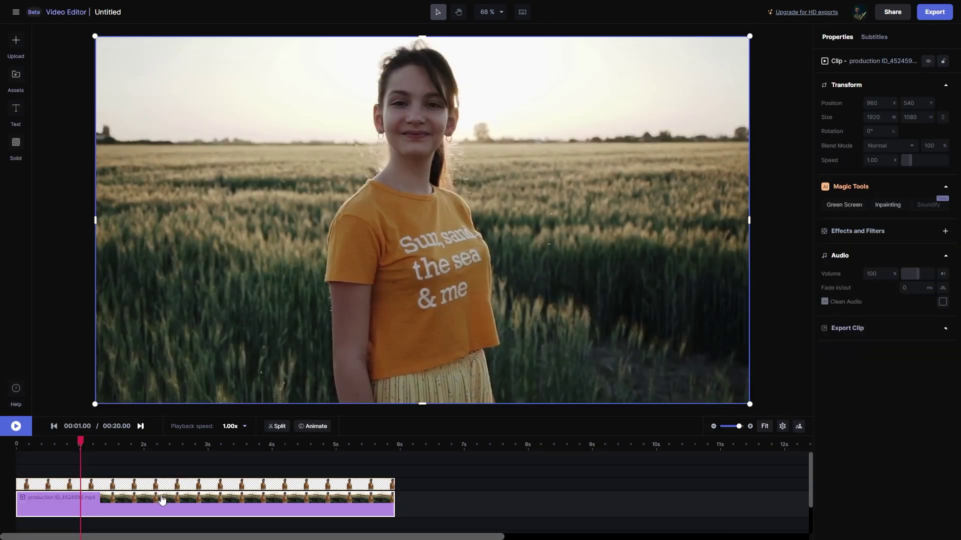
# Step: Add the Hue, Saturation and lightness effect to the lower wheat field clip and set its saturation to -1.00
pyautogui.click(945, 232)
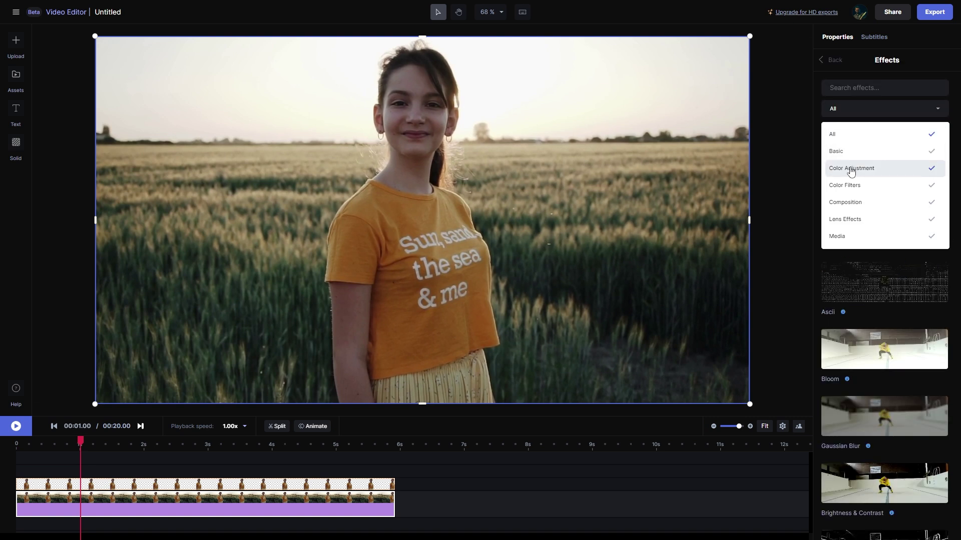
pyautogui.click(851, 170)
pyautogui.moveTo(876, 293)
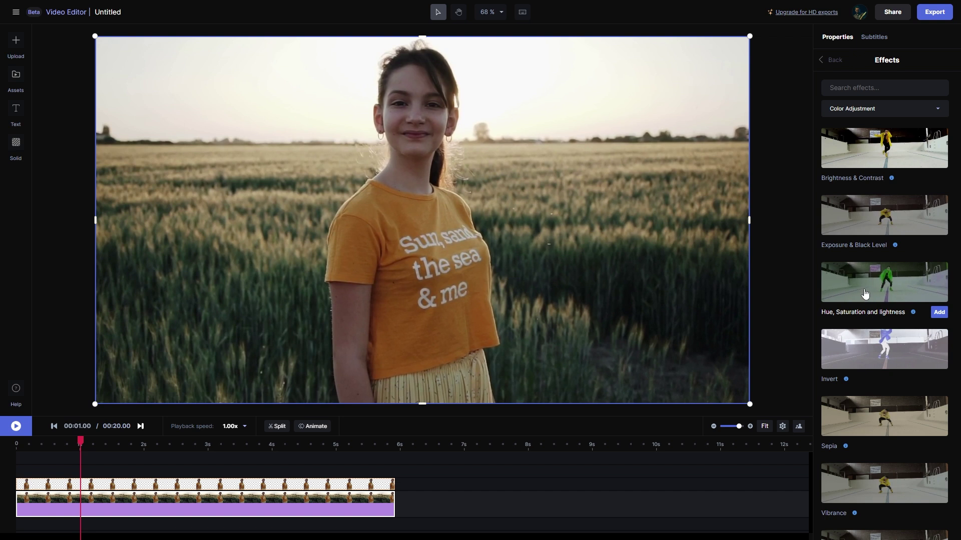
pyautogui.click(894, 287)
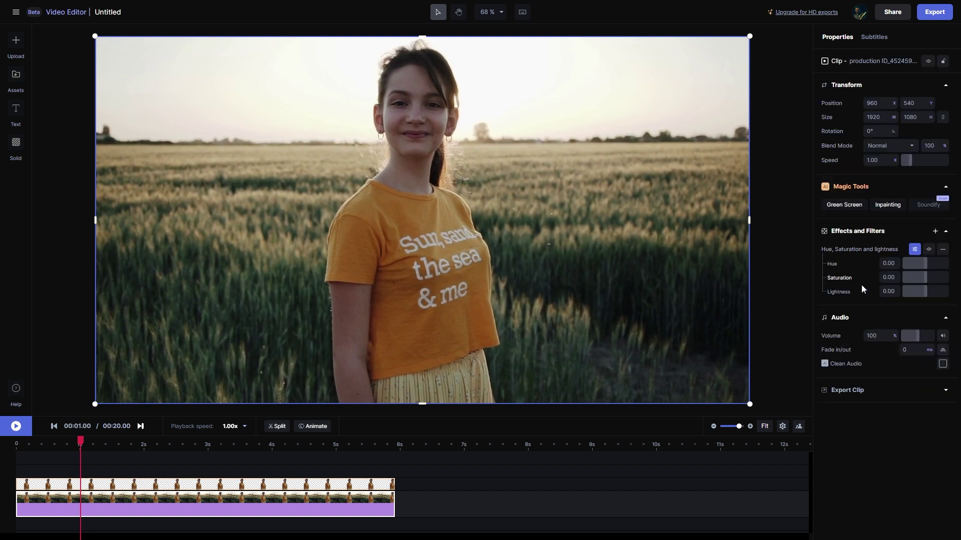
pyautogui.moveTo(919, 277); pyautogui.dragTo(901, 279)
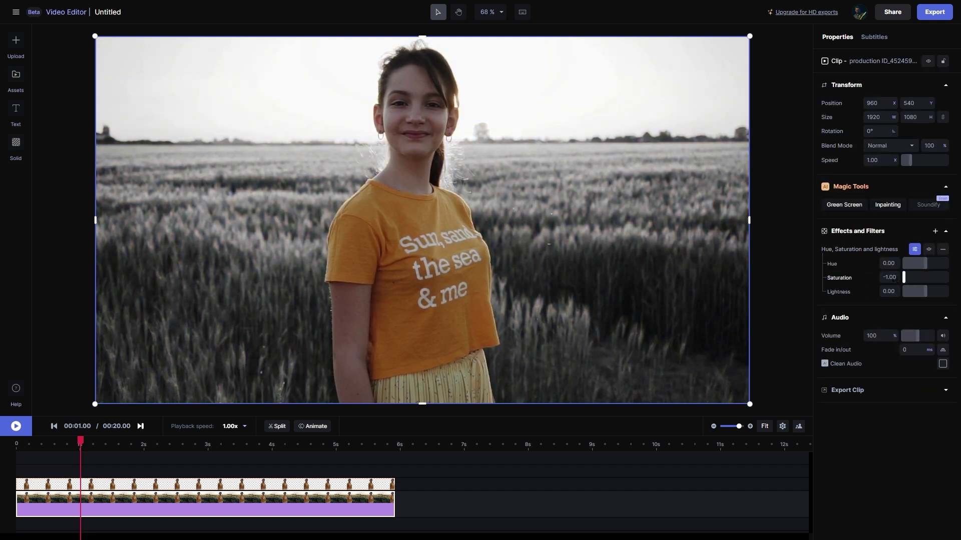
# Step: Play the composite of the girl over the desaturated field from the start of the timeline
pyautogui.moveTo(80, 441); pyautogui.dragTo(7, 446)
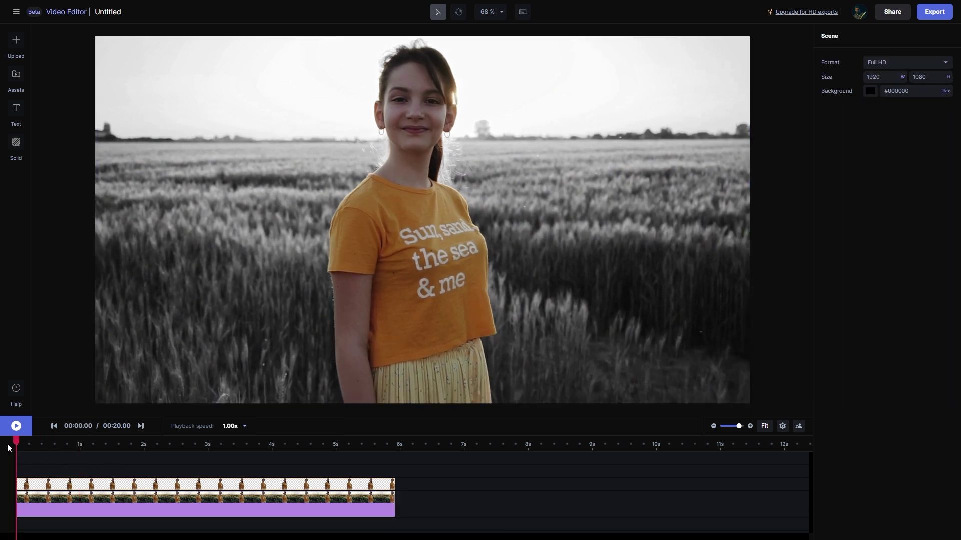
pyautogui.click(15, 427)
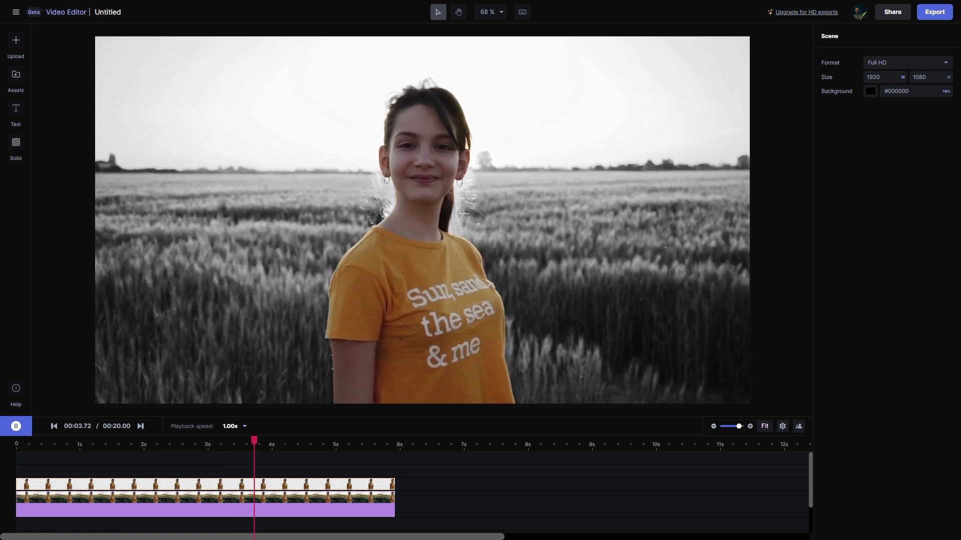
pyautogui.press('space')
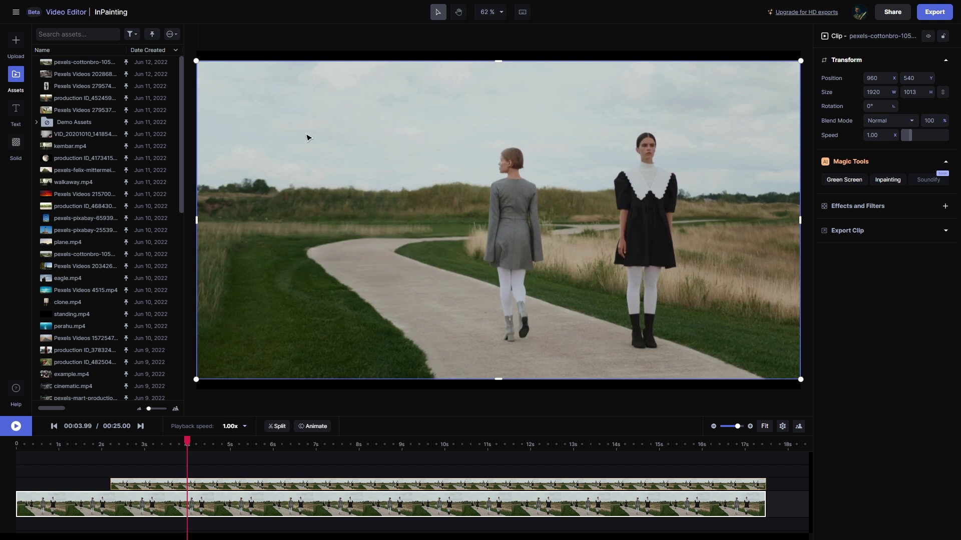
# Step: Place plane.mp4 on the track above the two path clips in the InPainting project and mask the airplane with Green Screen
pyautogui.moveTo(63, 245); pyautogui.dragTo(122, 475)
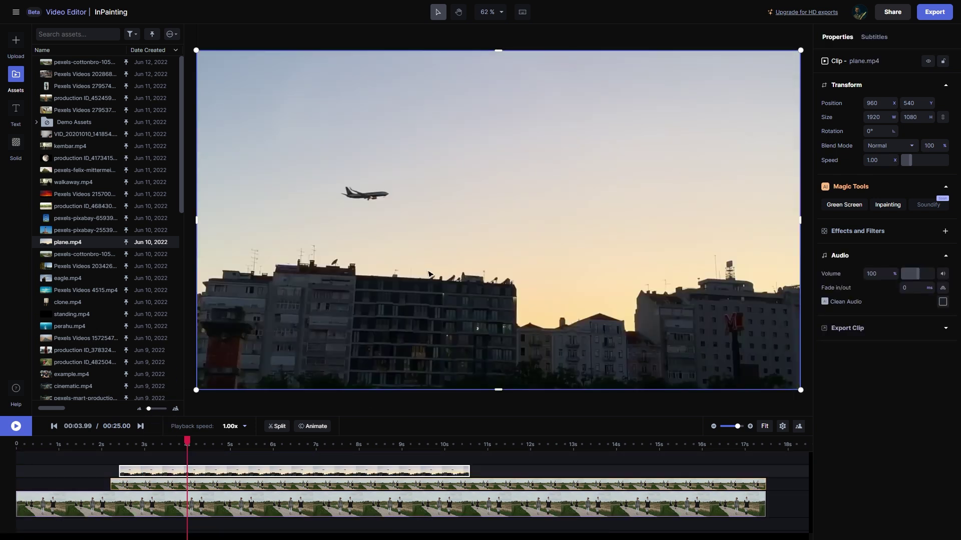
pyautogui.click(854, 205)
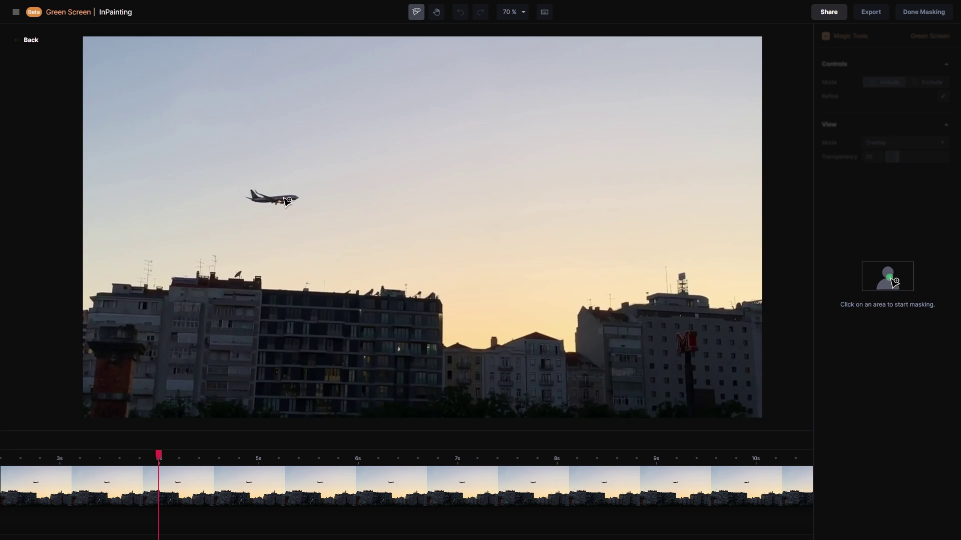
pyautogui.click(283, 197)
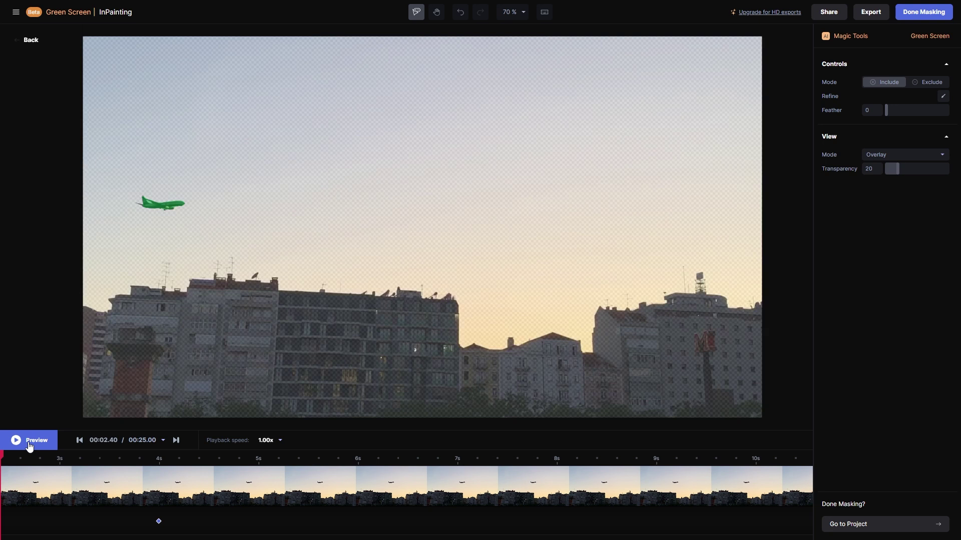
# Step: Play the mask preview and inspect the airplane's mask edges at 200% zoom
pyautogui.click(30, 441)
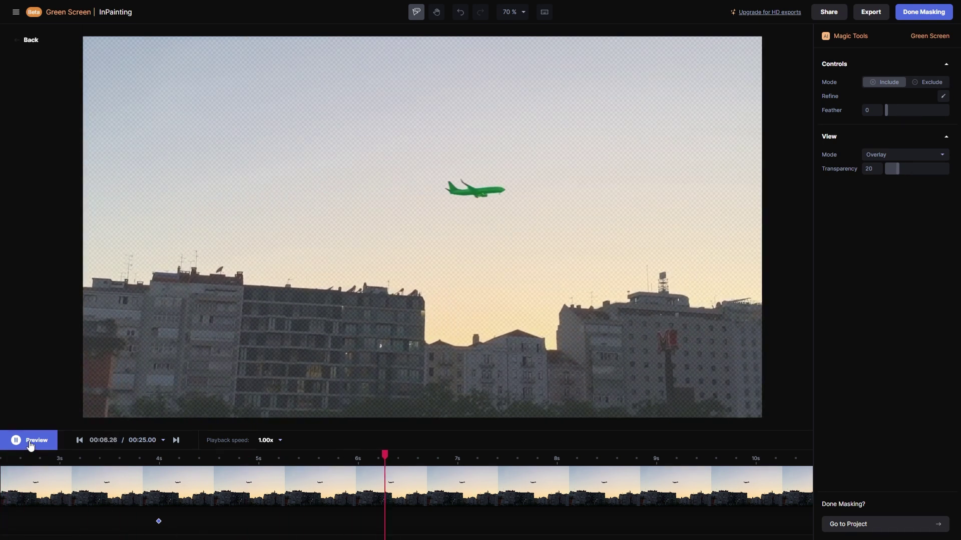
pyautogui.click(512, 11)
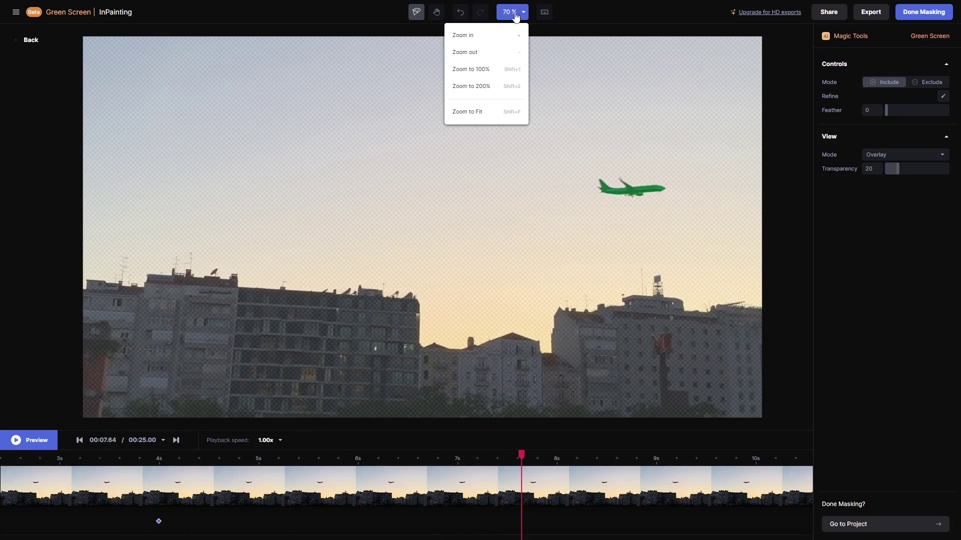
pyautogui.click(495, 85)
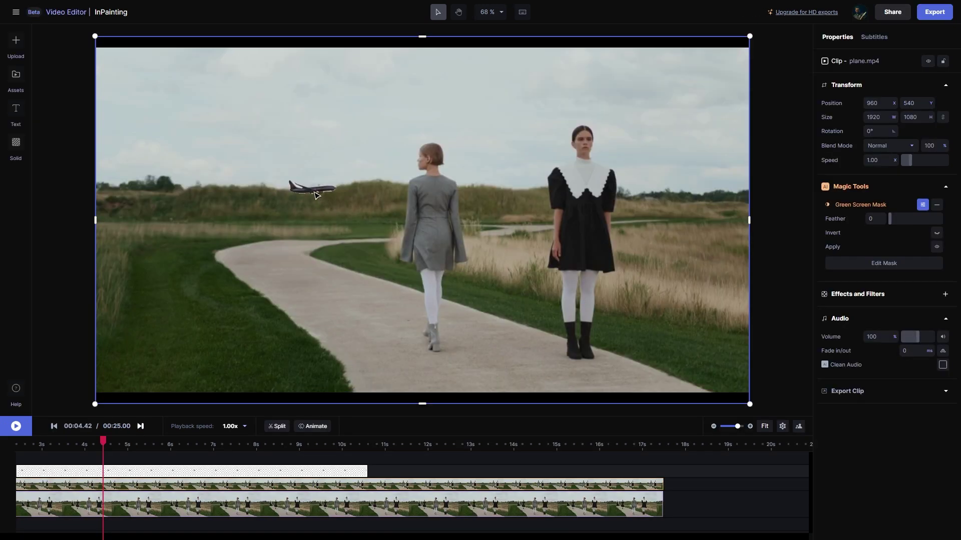
# Step: Set the plane clip's Y position to 386 and mask feather to 27, and add the Exposure & Black Level effect
pyautogui.moveTo(922, 103); pyautogui.dragTo(770, 110)
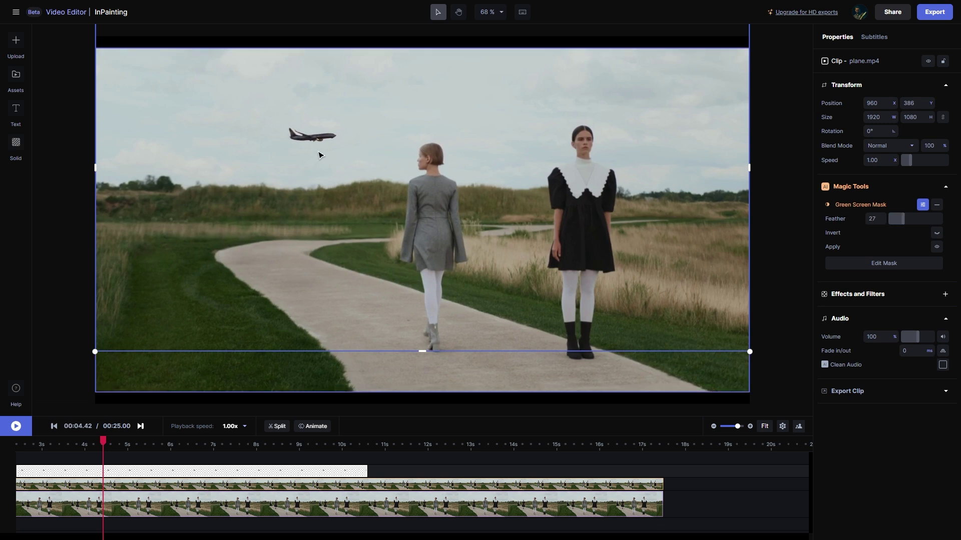
pyautogui.click(945, 295)
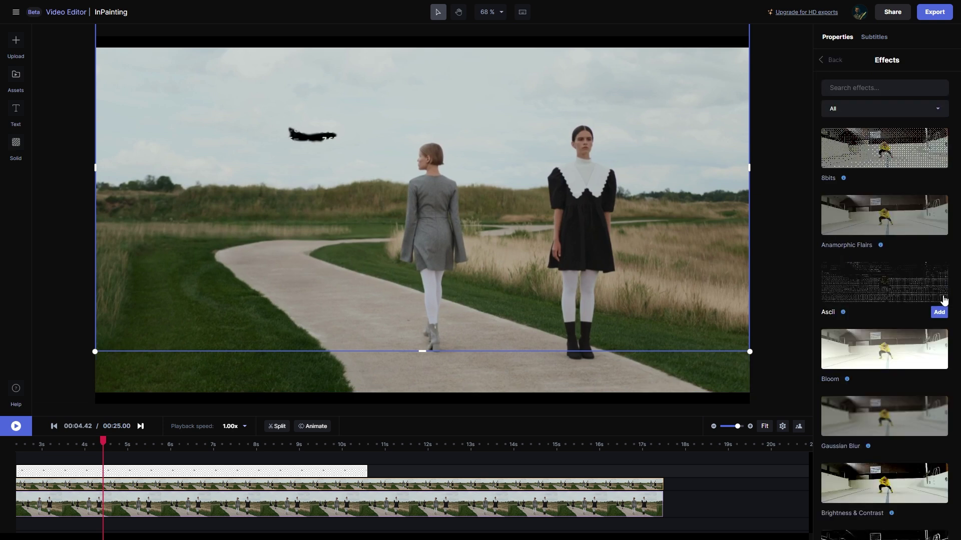
pyautogui.click(847, 108)
pyautogui.click(847, 170)
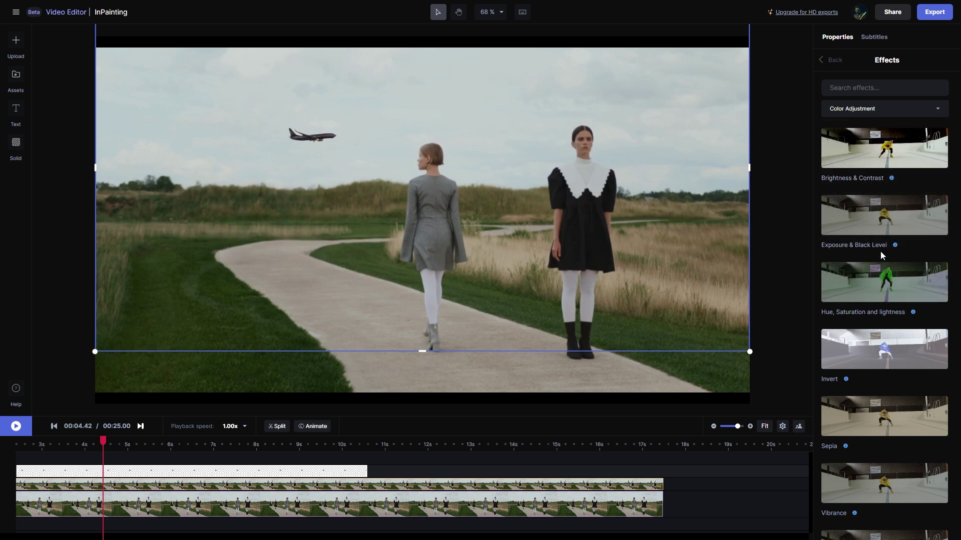
pyautogui.moveTo(881, 252)
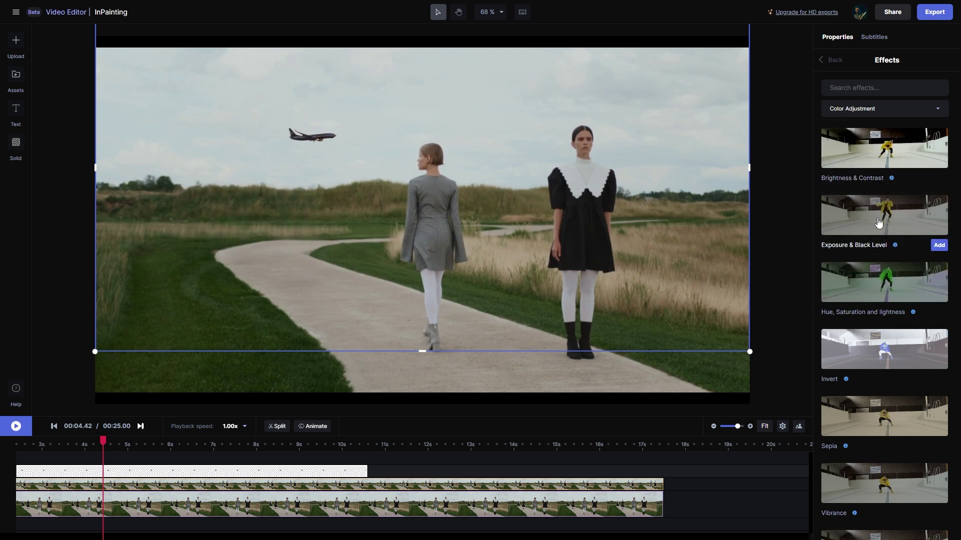
pyautogui.click(939, 245)
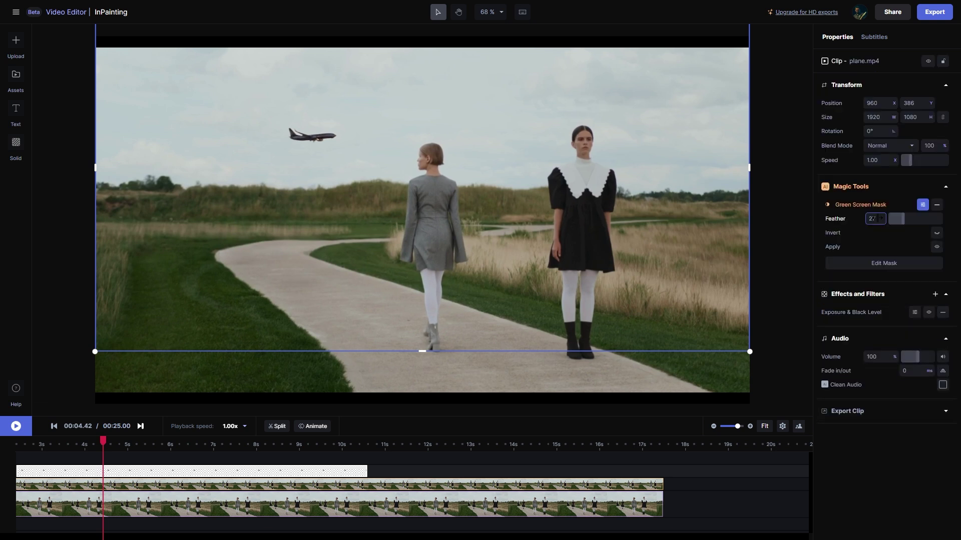
# Step: Set the plane clip's black level to 0.33 and review the composite from the start of that clip
pyautogui.click(912, 313)
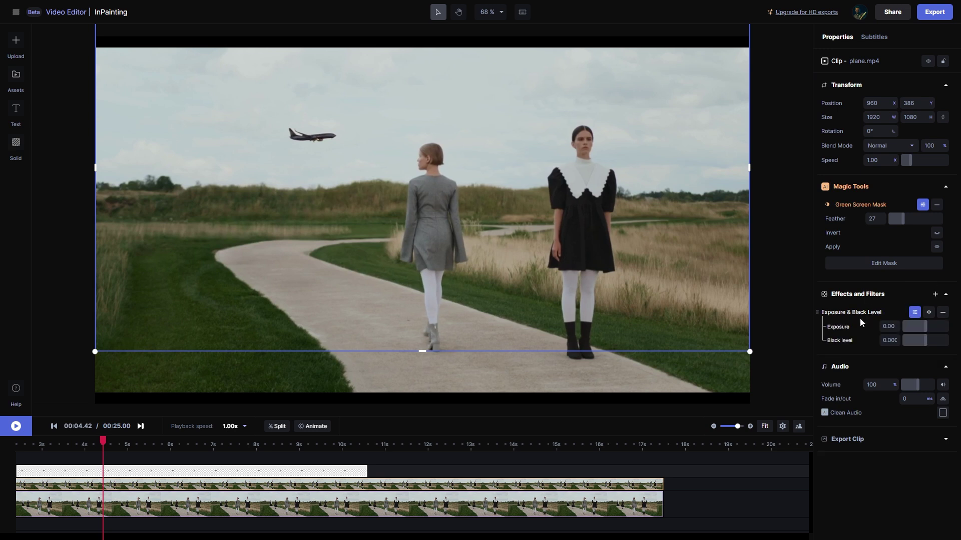
pyautogui.moveTo(922, 341); pyautogui.dragTo(932, 340)
pyautogui.click(34, 450)
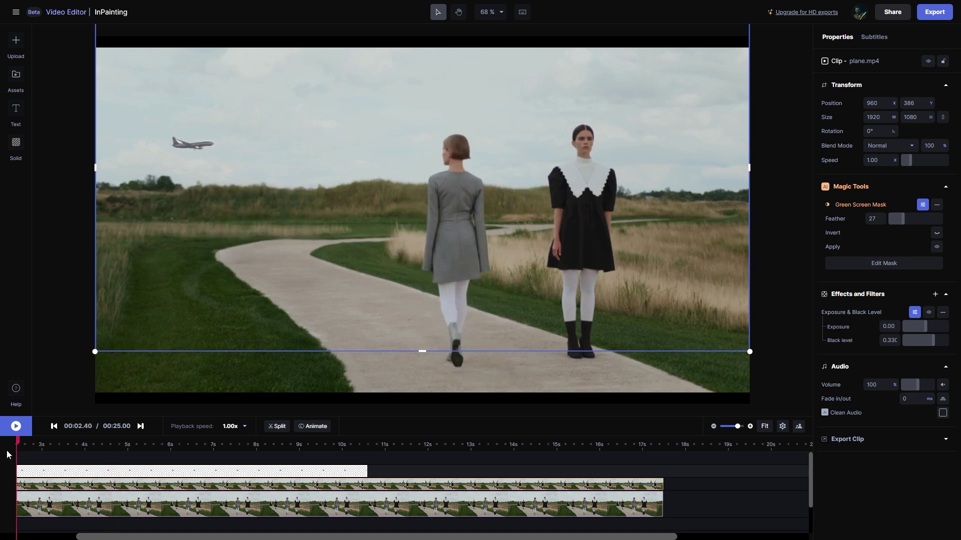
pyautogui.click(43, 452)
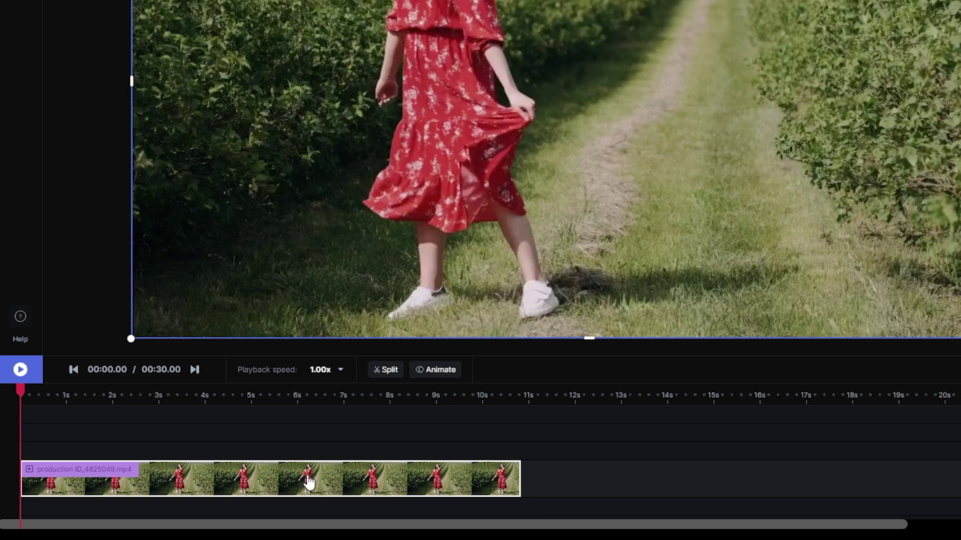
# Step: Duplicate the clip of the woman in the red dress, raise the copy one track, and mask her in it with Green Screen
pyautogui.rightClick(221, 506)
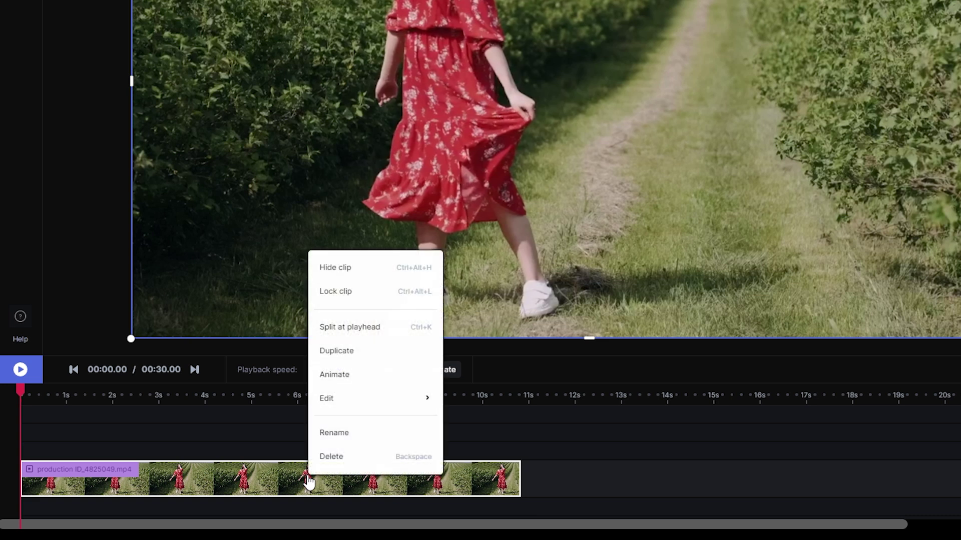
pyautogui.click(345, 352)
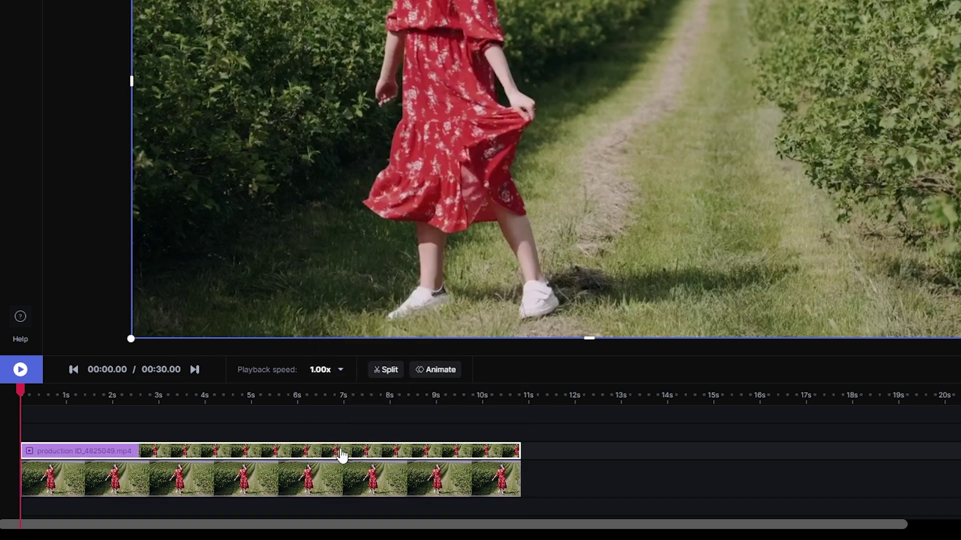
pyautogui.moveTo(342, 456); pyautogui.dragTo(343, 440)
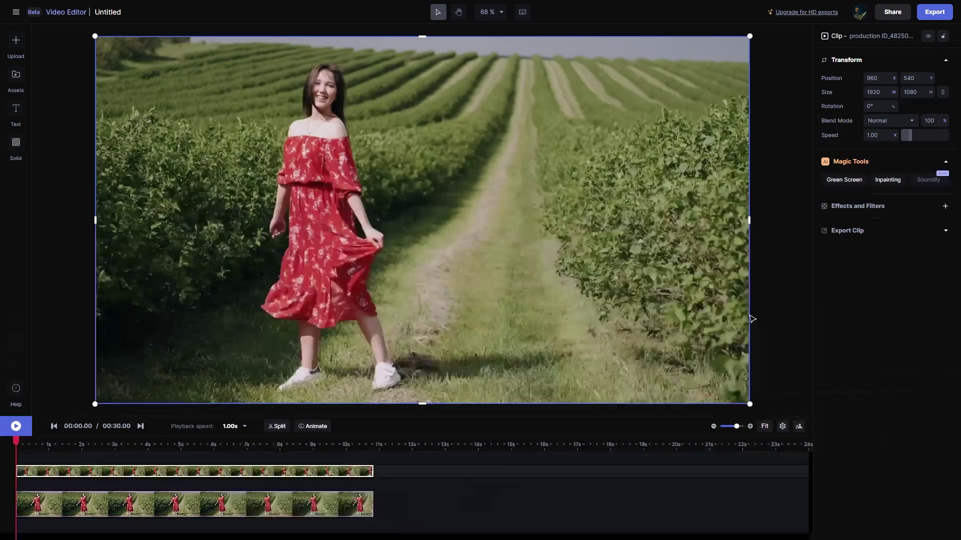
pyautogui.click(845, 181)
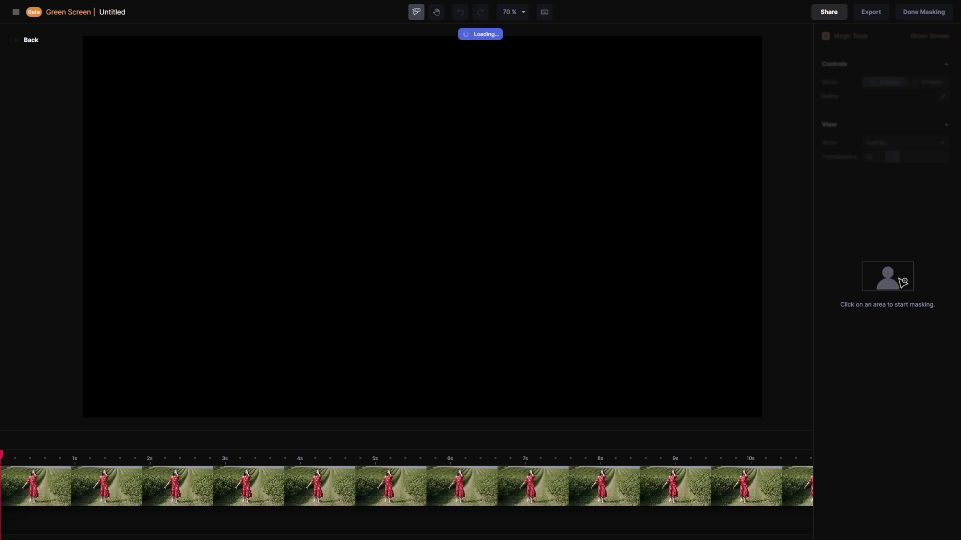
pyautogui.click(306, 147)
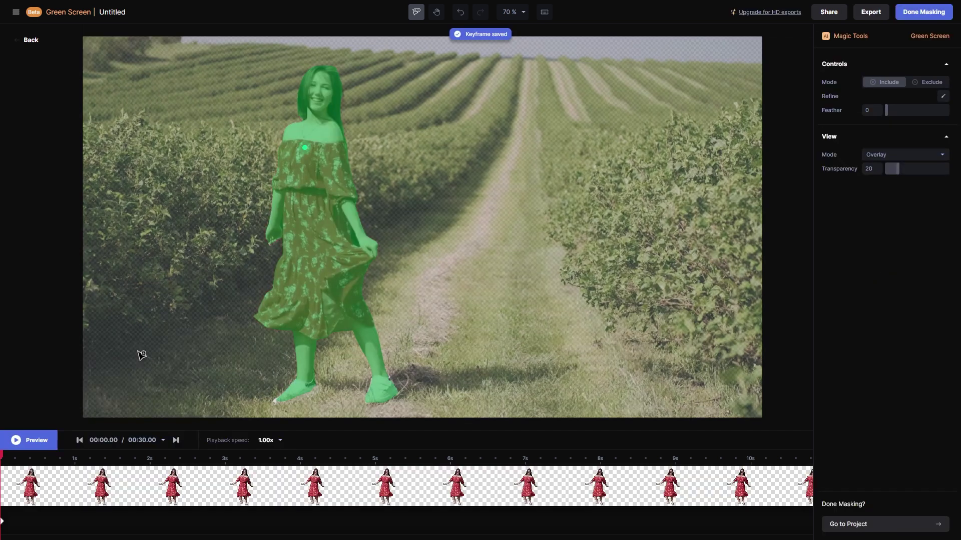
# Step: Preview the woman's mask and add her missed hair to it at 00:03.94 in Include mode
pyautogui.click(30, 441)
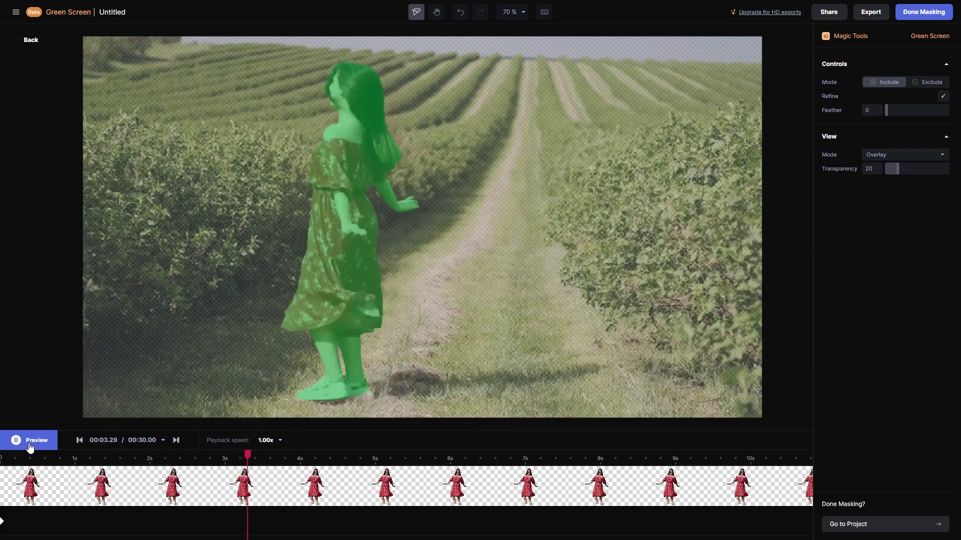
pyautogui.click(30, 441)
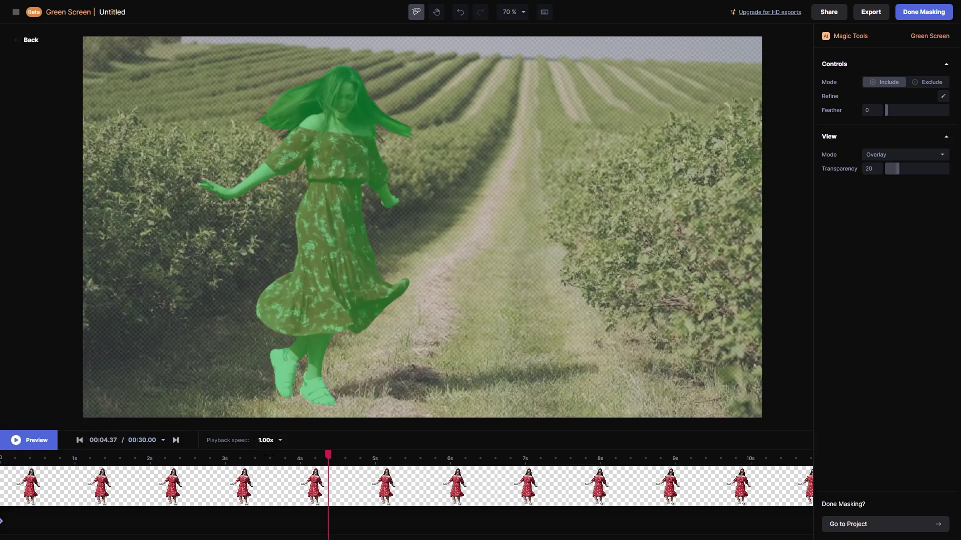
pyautogui.moveTo(328, 454); pyautogui.dragTo(297, 454)
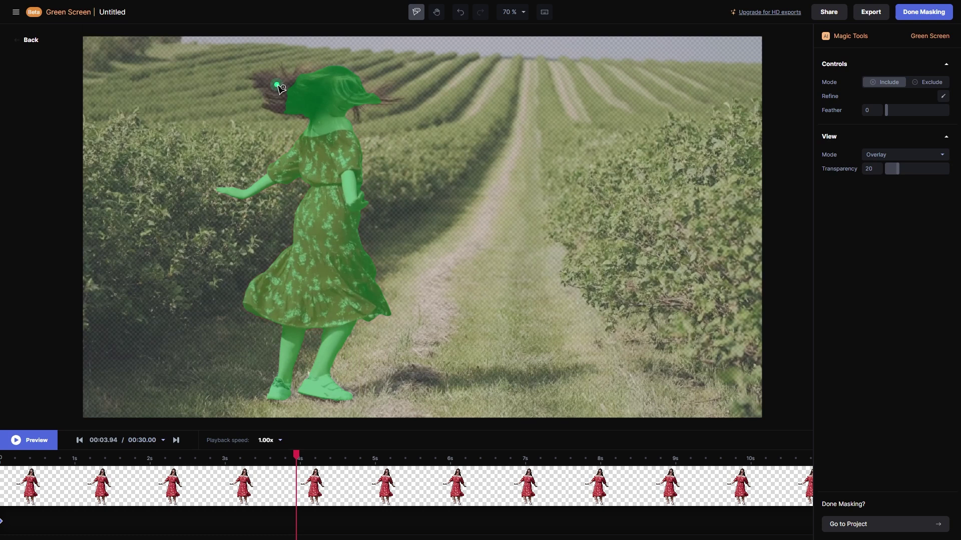
pyautogui.click(29, 442)
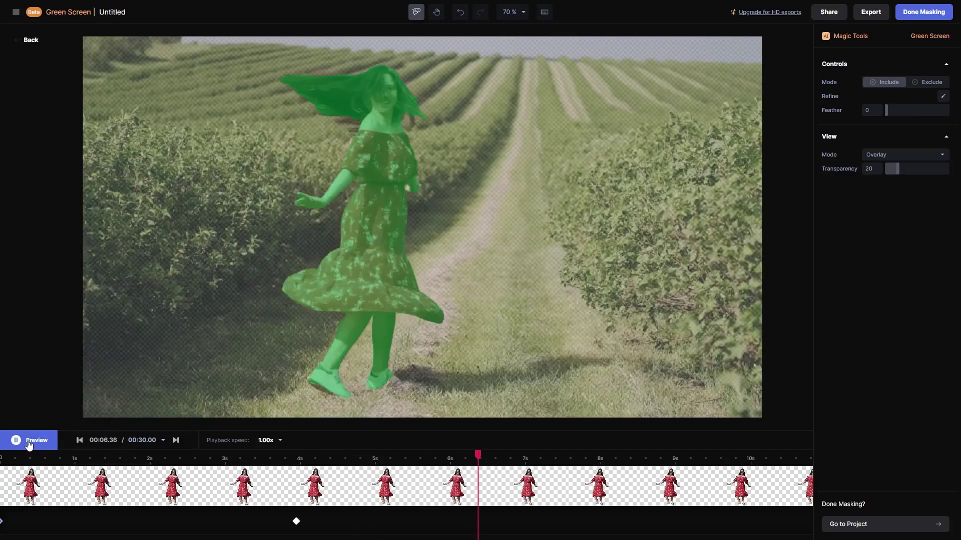
# Step: Finish masking the woman and add the text "HAPPY" in Open Sans ExtraBold
pyautogui.press('space')
pyautogui.click(906, 16)
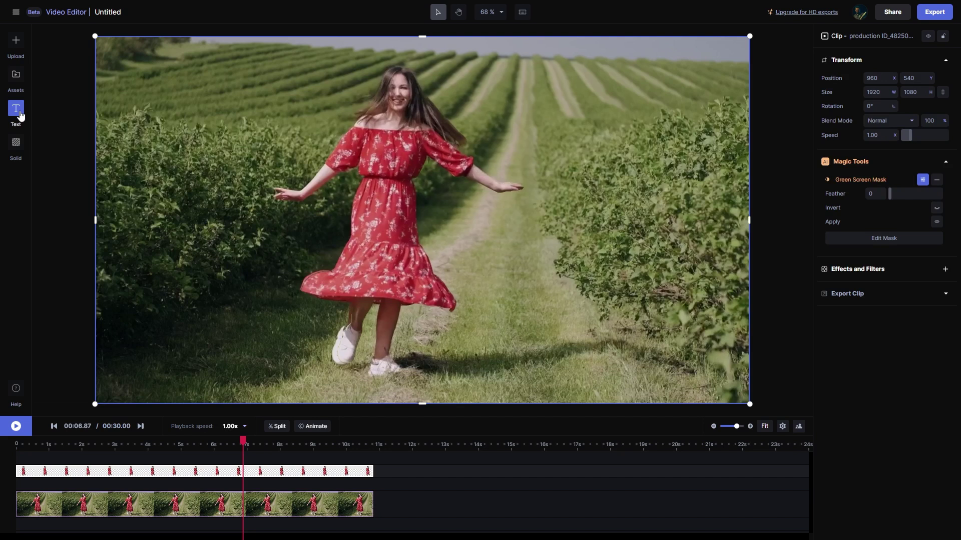
pyautogui.click(16, 109)
pyautogui.doubleClick(834, 186)
pyautogui.write('H')
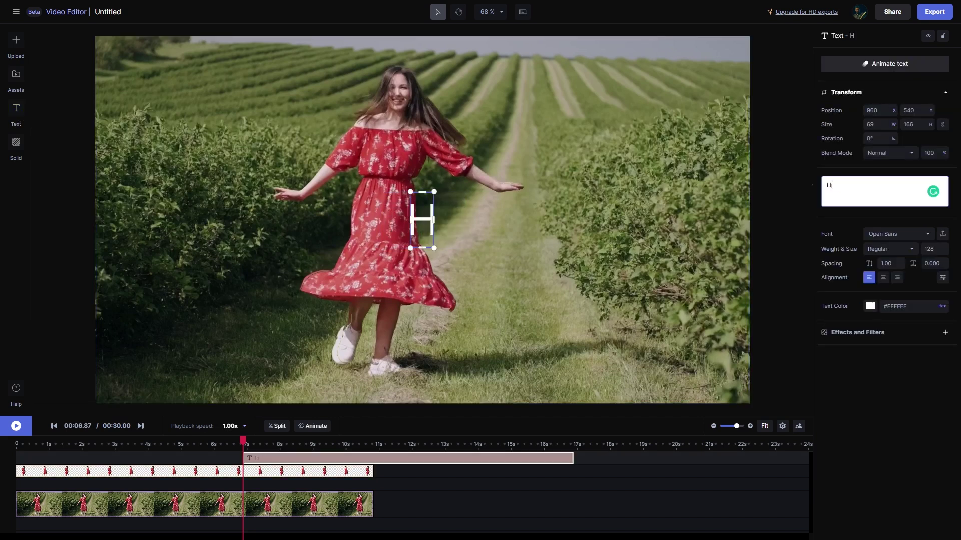
pyautogui.write('APPY')
pyautogui.click(895, 251)
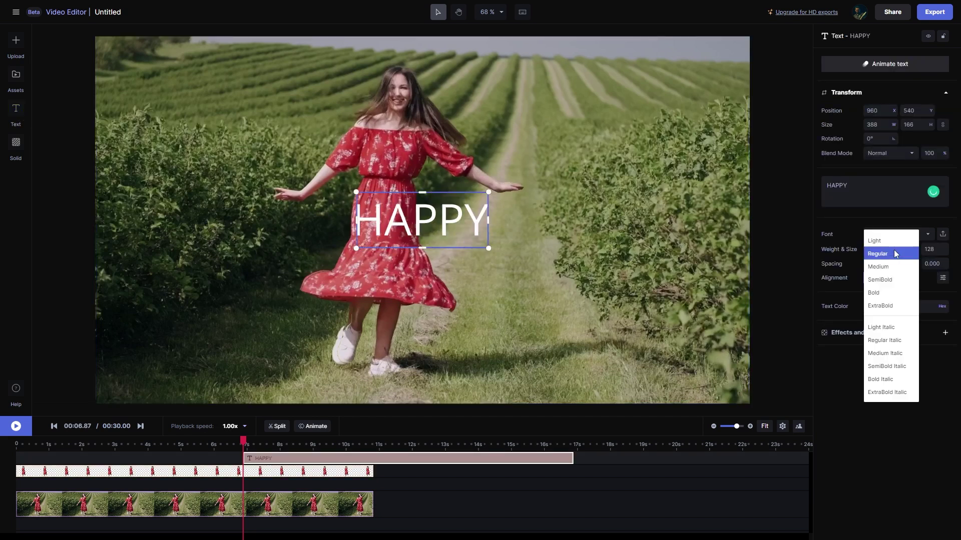
pyautogui.click(888, 306)
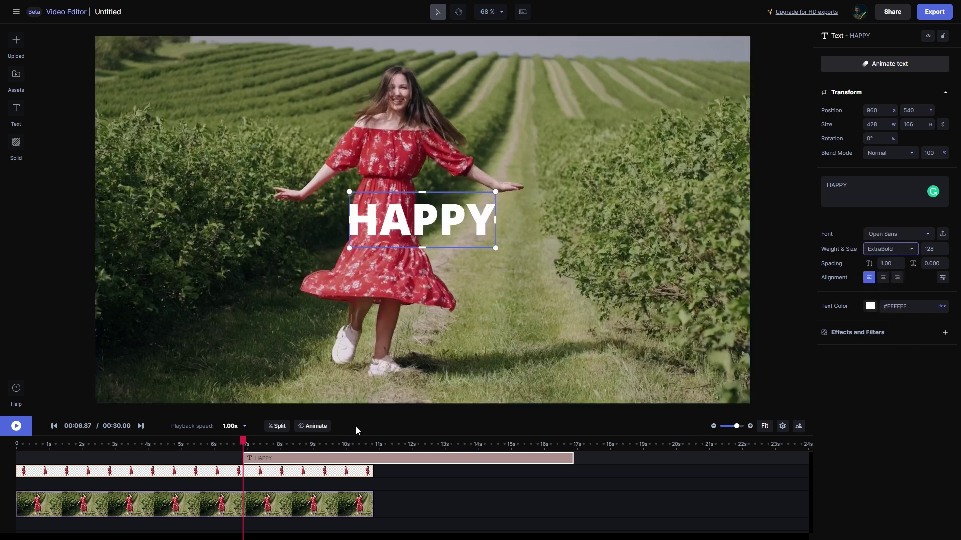
# Step: Move the HAPPY text between the two clips from time zero, enlarge it to about 1098 × 425, center it and review the composite
pyautogui.moveTo(334, 459); pyautogui.dragTo(107, 484)
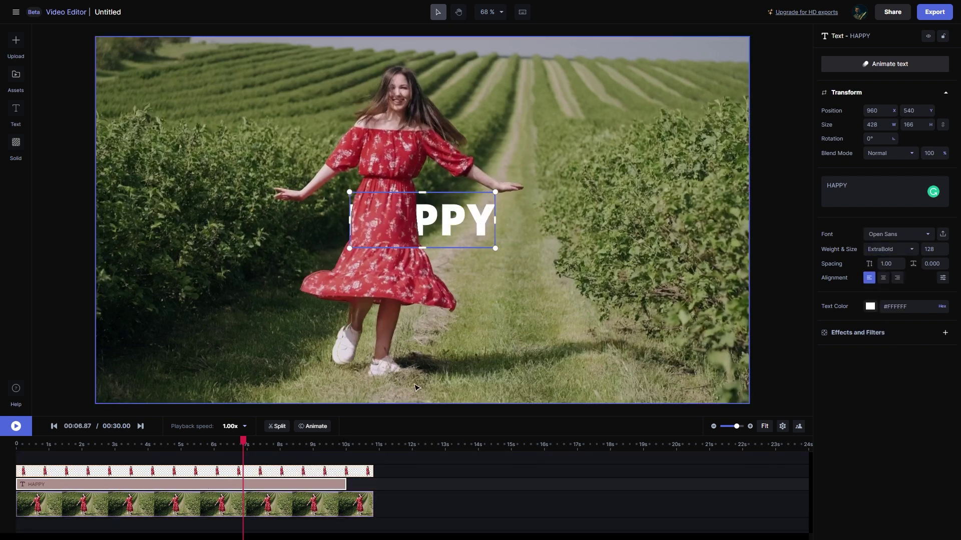
pyautogui.moveTo(495, 246); pyautogui.dragTo(723, 337)
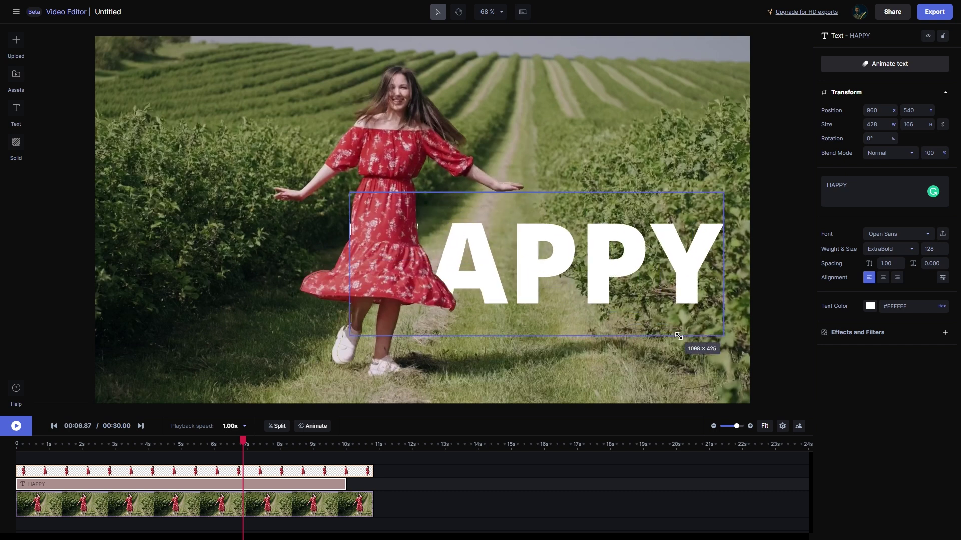
pyautogui.moveTo(618, 264); pyautogui.dragTo(503, 219)
pyautogui.click(16, 427)
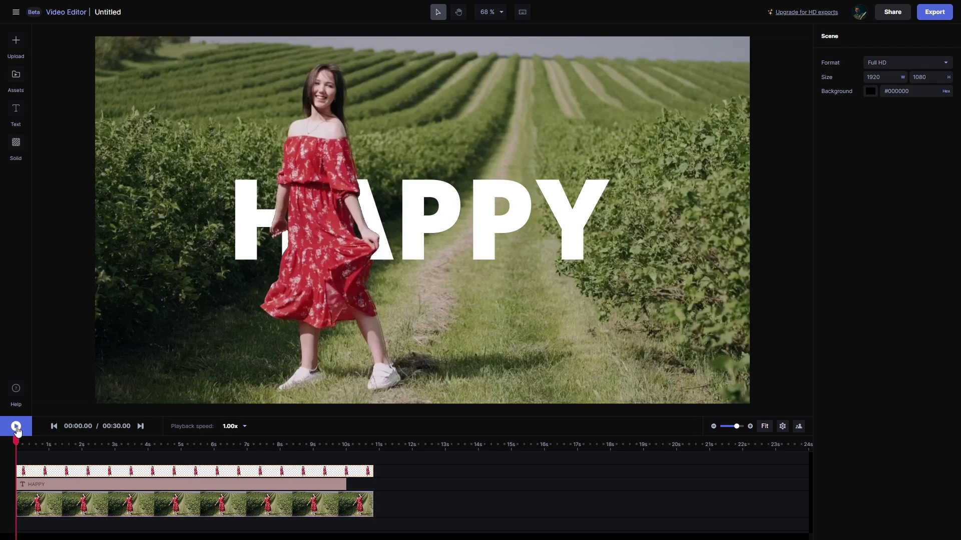
pyautogui.click(16, 427)
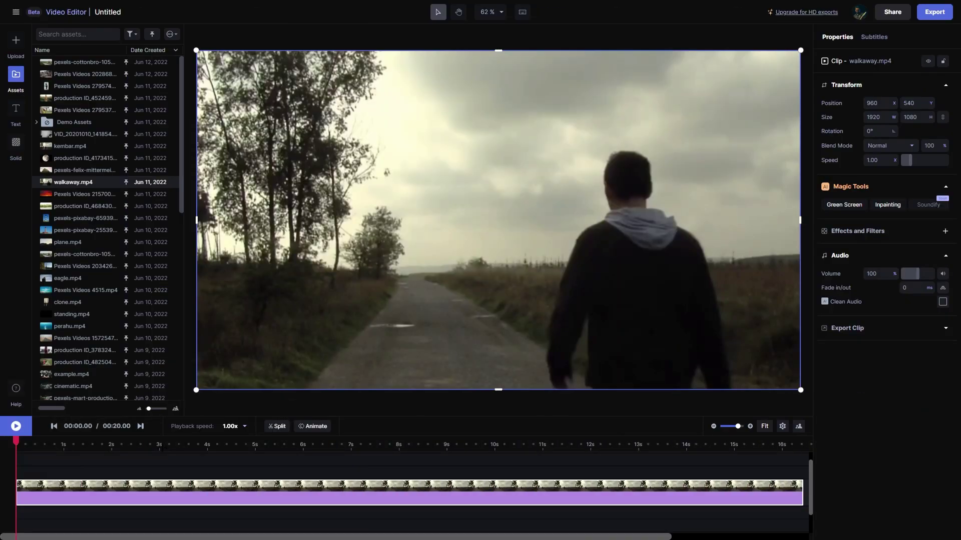
# Step: Duplicate the walkaway.mp4 clip and mask the walking man in the copy with Green Screen at about 4 seconds
pyautogui.rightClick(264, 486)
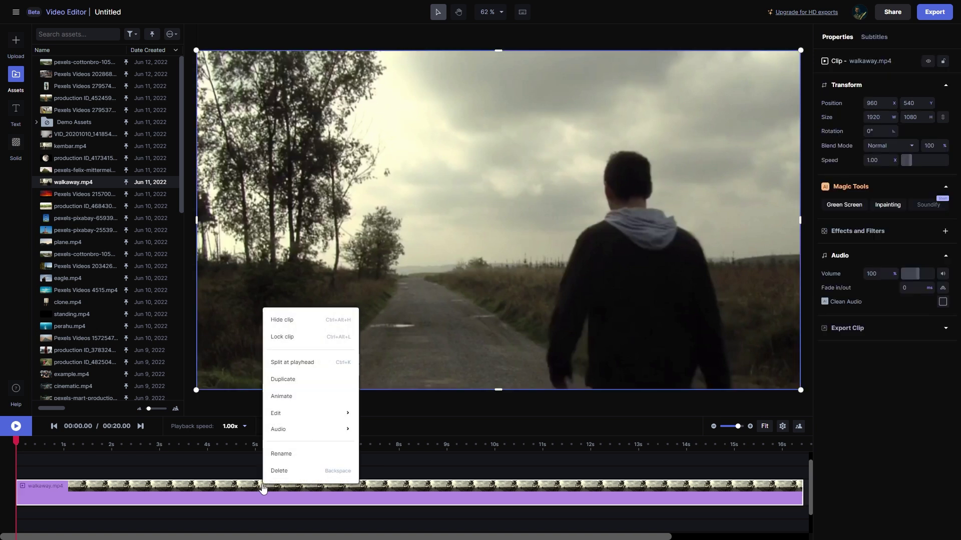
pyautogui.moveTo(285, 410)
pyautogui.click(283, 379)
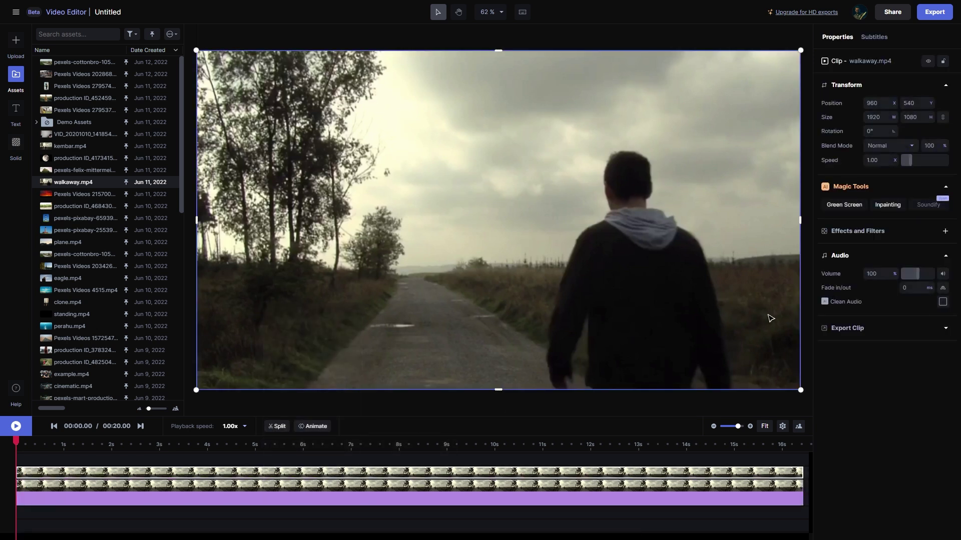
pyautogui.click(835, 207)
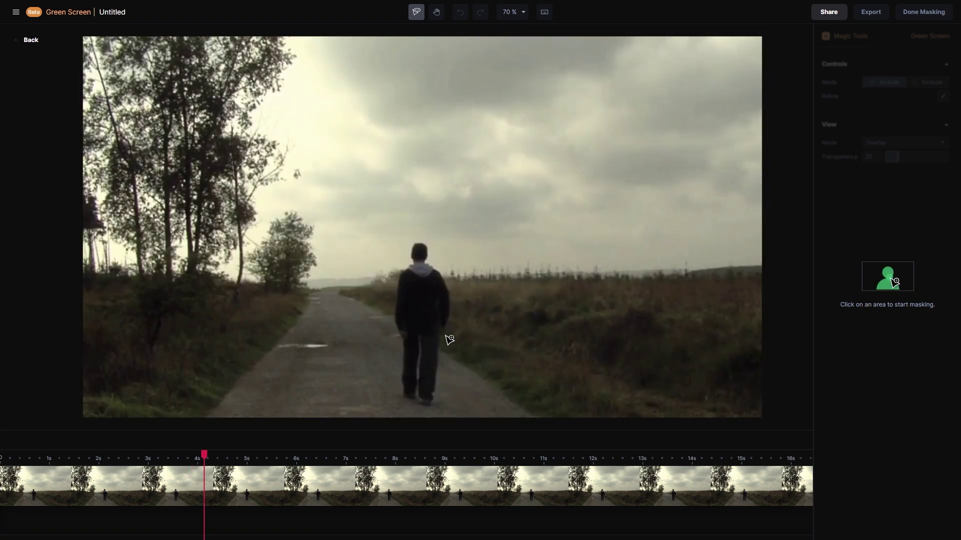
pyautogui.click(424, 294)
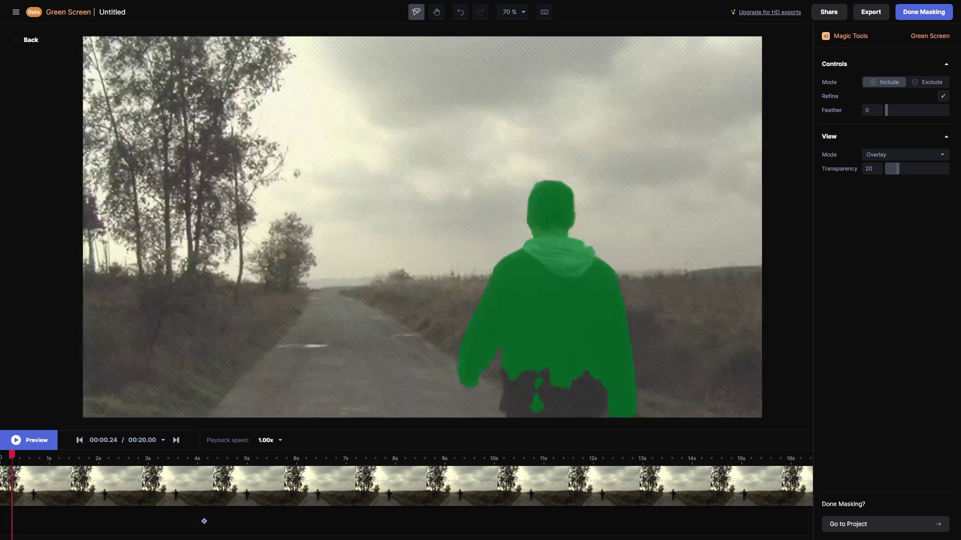
# Step: Include the man's missed lower body in the mask at 00:00.24, preview the mask and finish masking
pyautogui.click(583, 399)
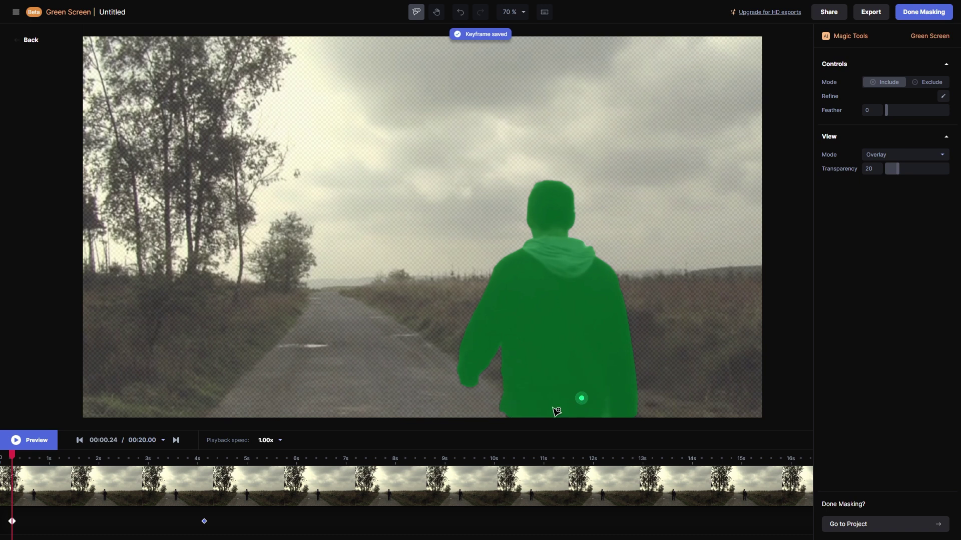
pyautogui.click(30, 441)
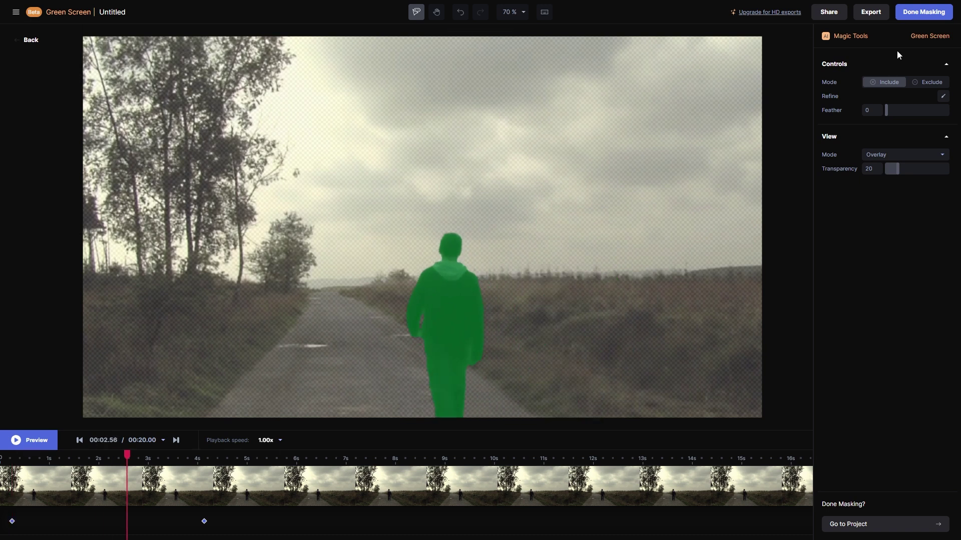
pyautogui.click(923, 14)
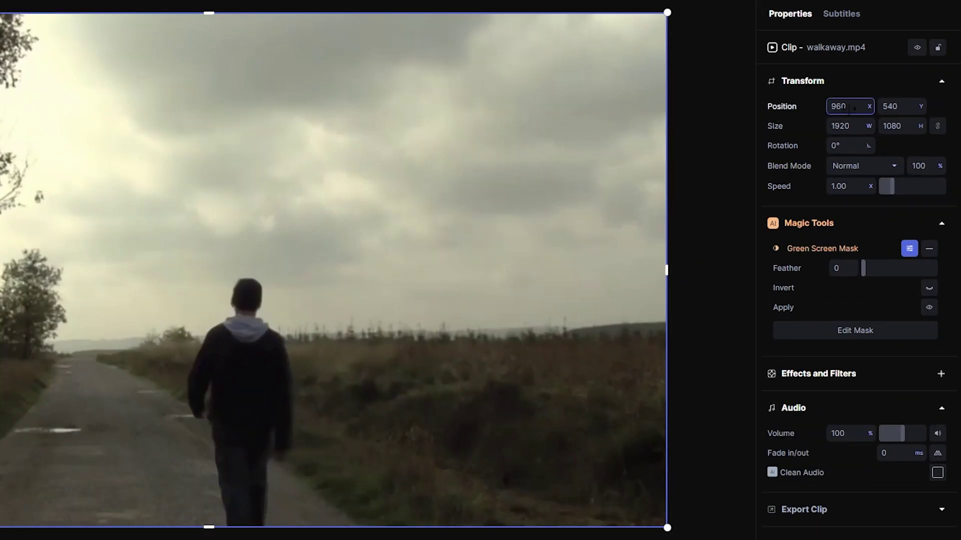
# Step: Set the masked copy's X position to 684 and mask feather to 23, and play the composite
pyautogui.moveTo(853, 108); pyautogui.dragTo(465, 120)
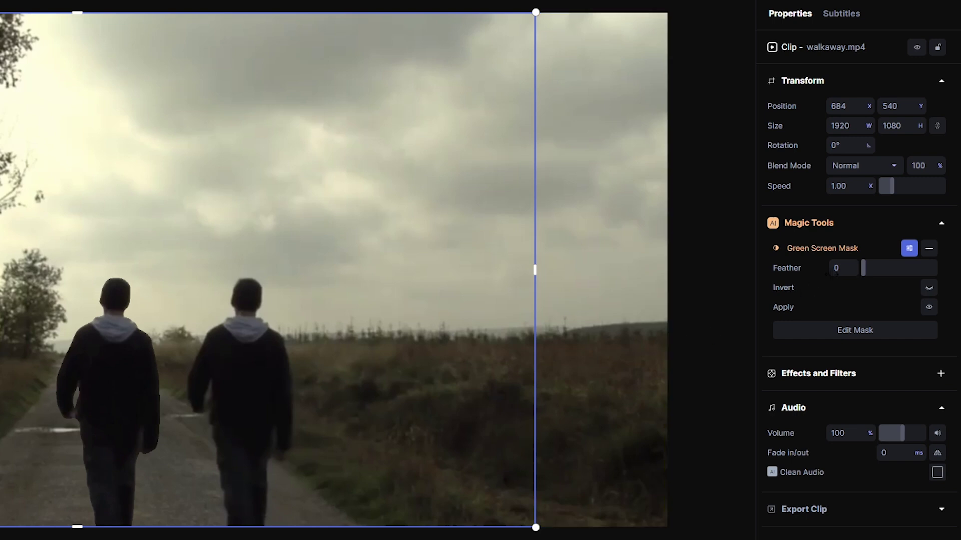
pyautogui.moveTo(869, 268); pyautogui.dragTo(879, 268)
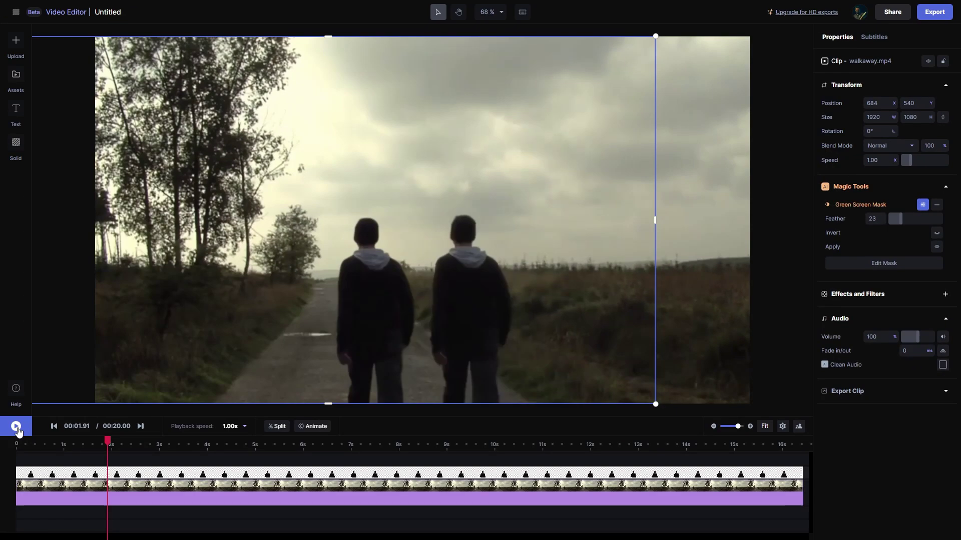
pyautogui.click(18, 430)
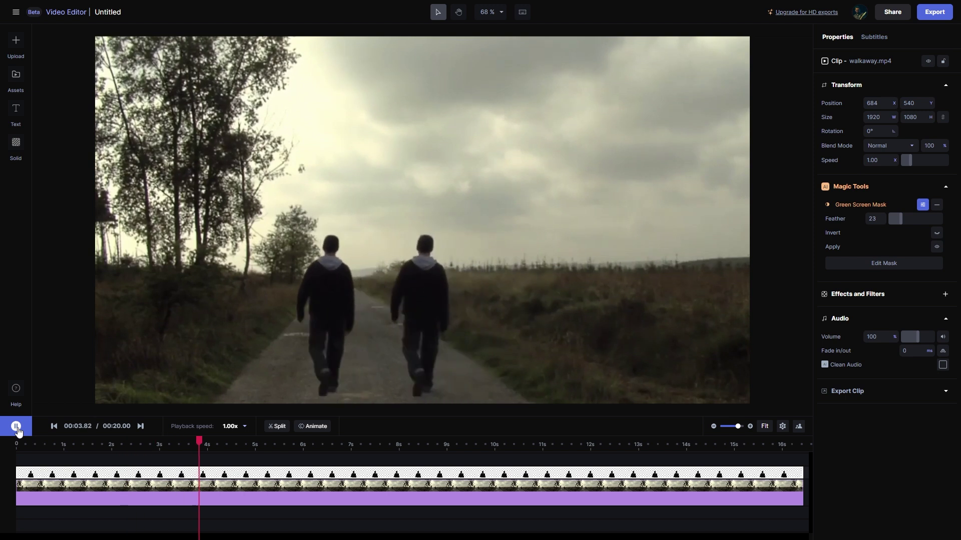
pyautogui.click(18, 429)
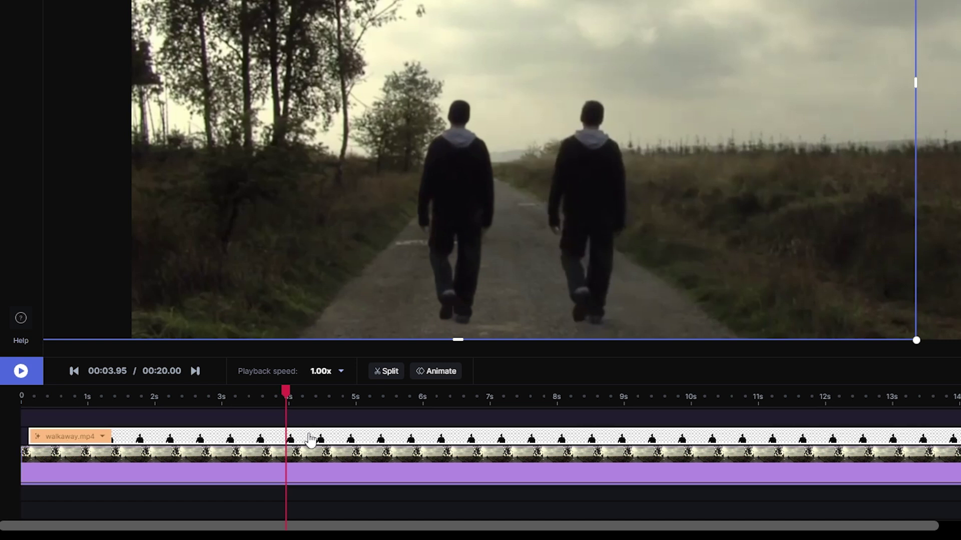
# Step: Shift the masked copy to start at about 0.5 seconds and play the composite from 00:01.94
pyautogui.moveTo(353, 441); pyautogui.dragTo(362, 442)
pyautogui.click(151, 397)
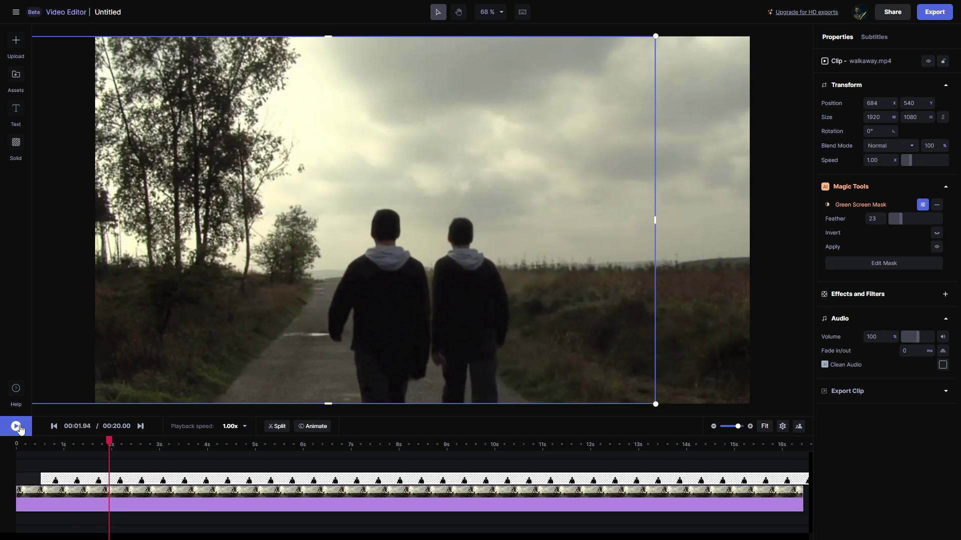
pyautogui.click(17, 426)
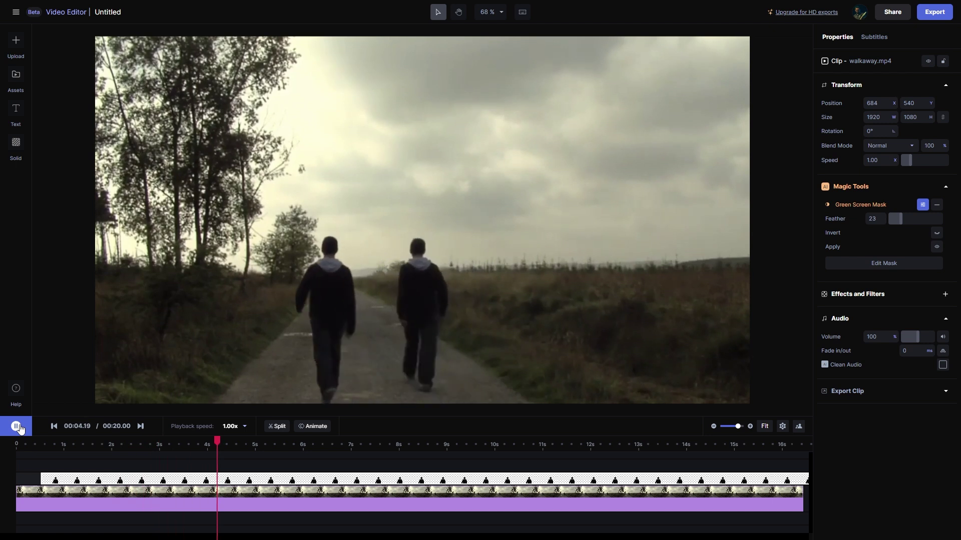
pyautogui.click(20, 430)
# Step: Duplicate the masked walking man, start the new copy at about 3.3 seconds, set its X position to 1015 and play the result
pyautogui.click(318, 483)
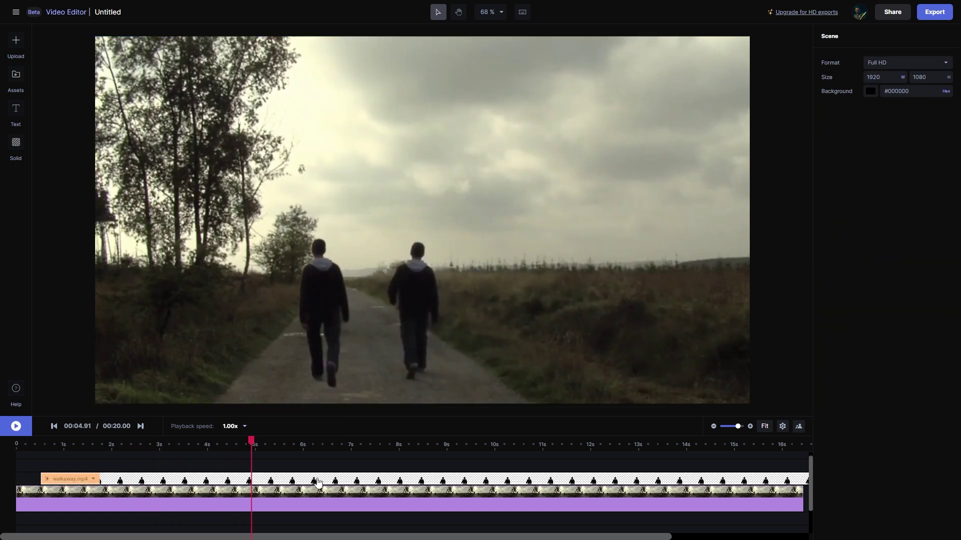
pyautogui.rightClick(318, 482)
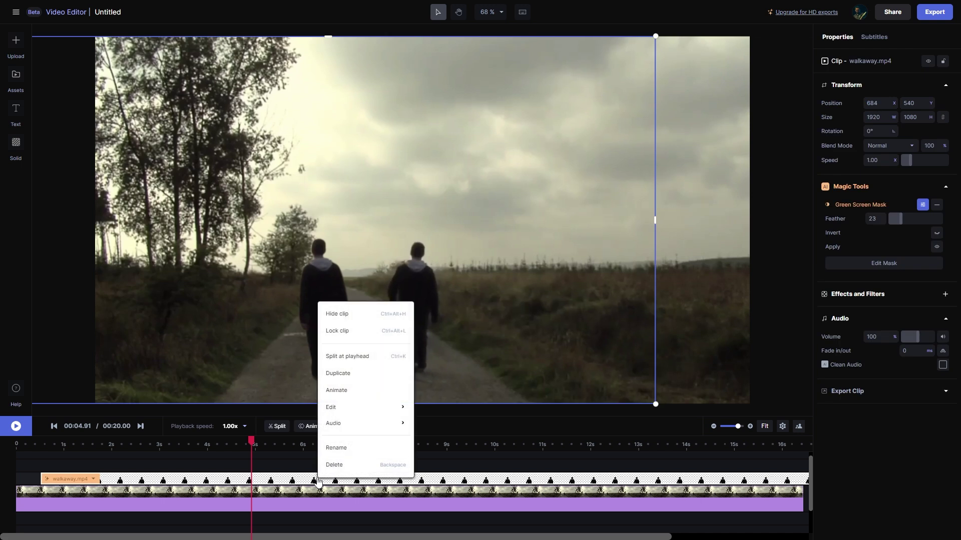
pyautogui.click(350, 378)
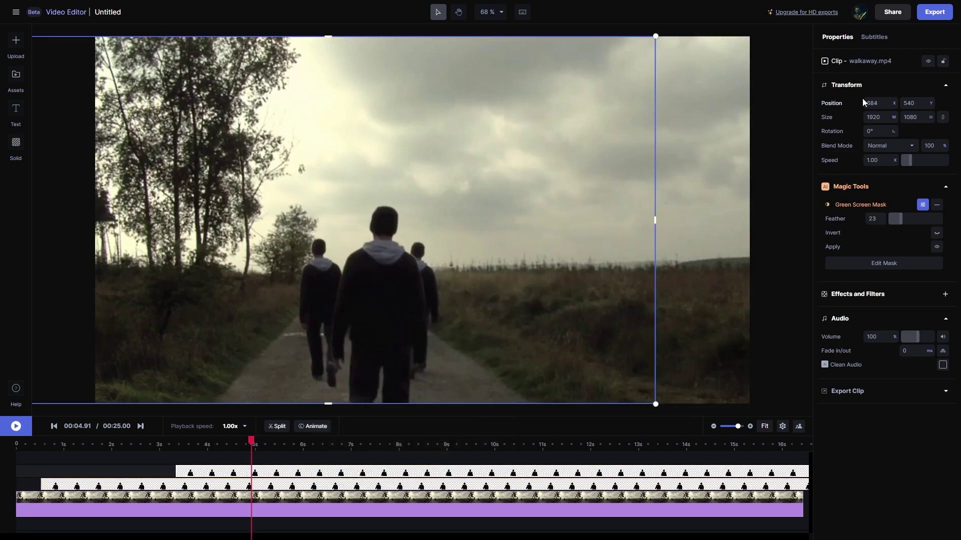
pyautogui.moveTo(864, 103); pyautogui.dragTo(893, 103)
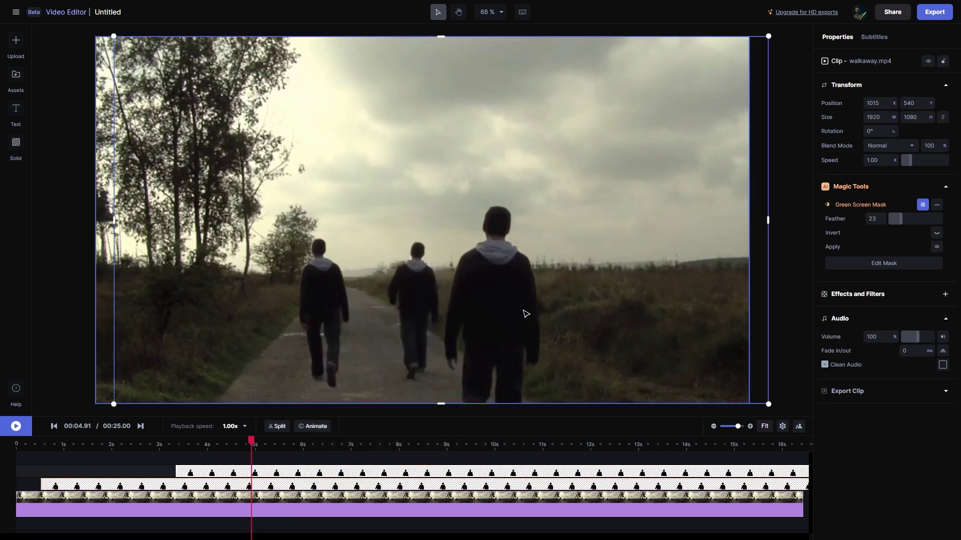
pyautogui.click(180, 444)
pyautogui.click(16, 426)
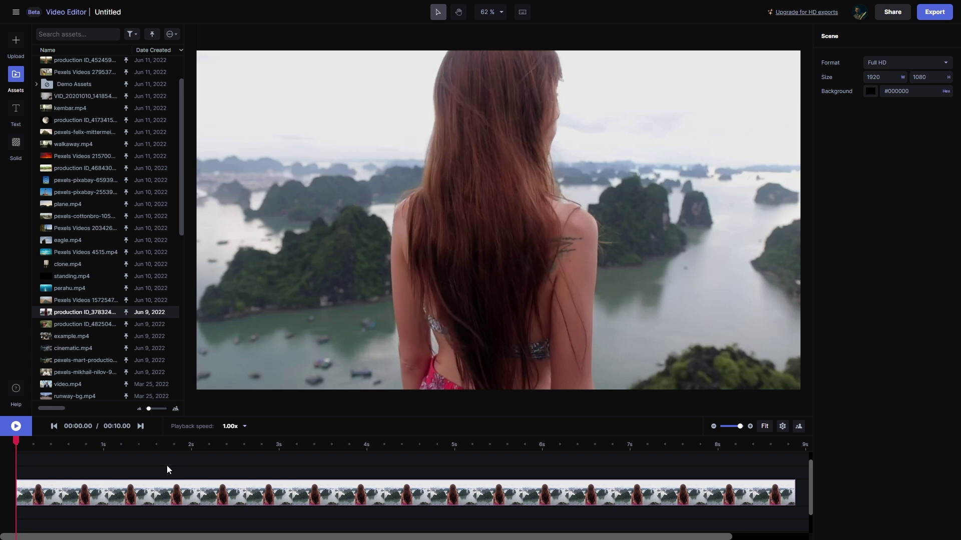
# Step: Play the long-haired woman's clip, open it for animation, and add Scale and Position keyframes at 00:00.00
pyautogui.click(16, 428)
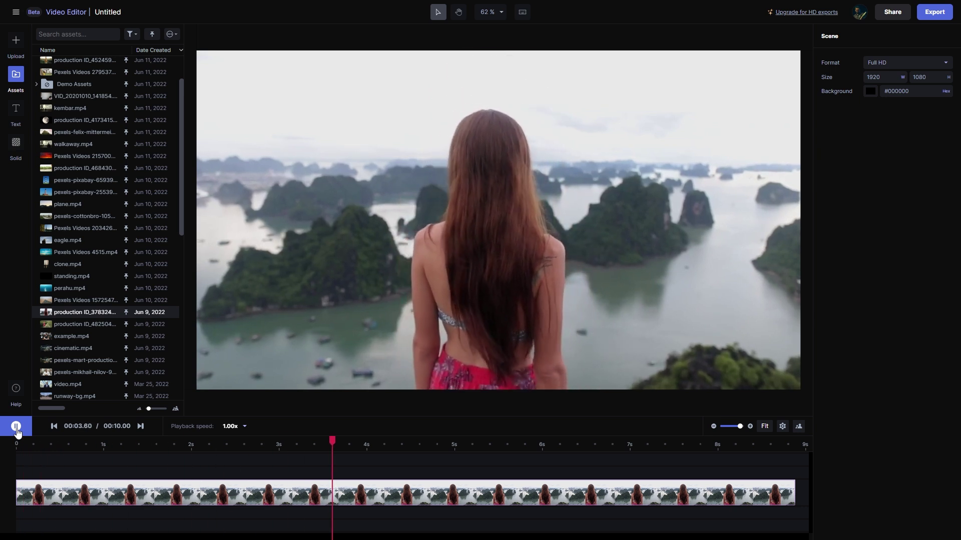
pyautogui.click(16, 429)
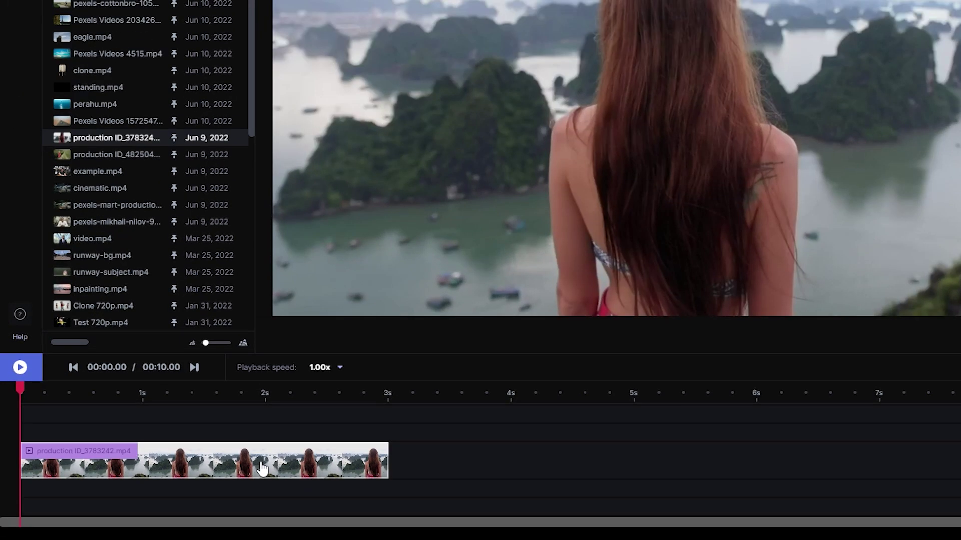
pyautogui.rightClick(190, 498)
pyautogui.click(318, 363)
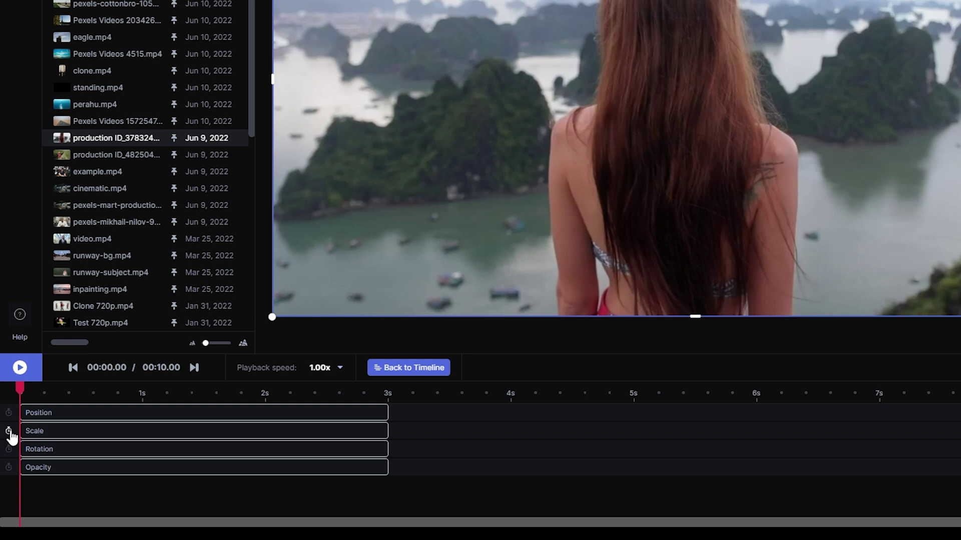
pyautogui.click(9, 432)
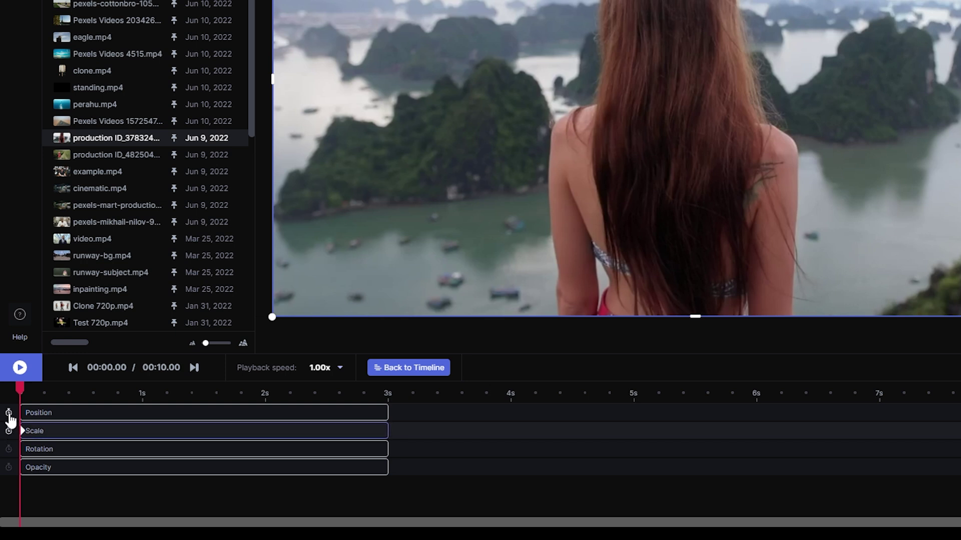
pyautogui.click(9, 413)
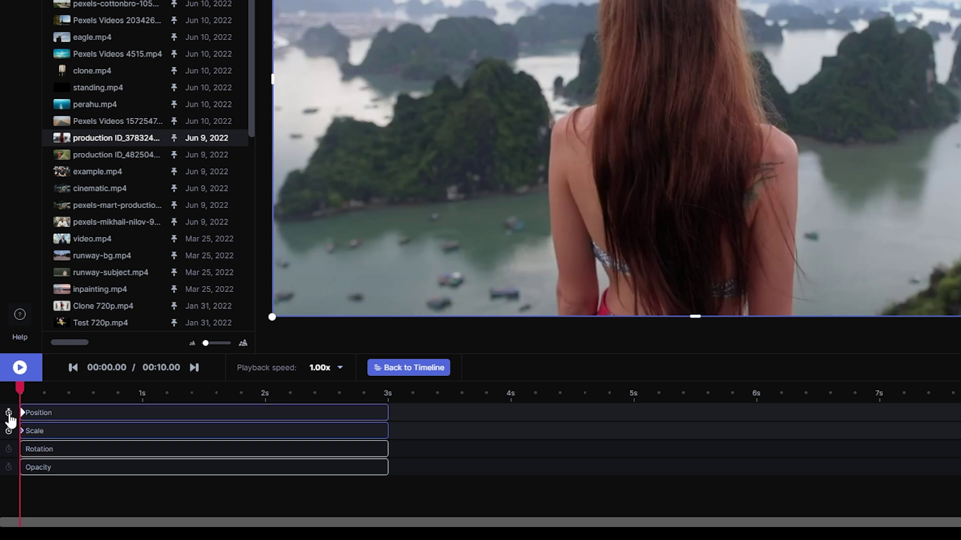
# Step: At 00:02.86, enlarge the woman's clip to about 2179 × 1226 and adjust its position to keyframe both
pyautogui.moveTo(20, 389); pyautogui.dragTo(339, 406)
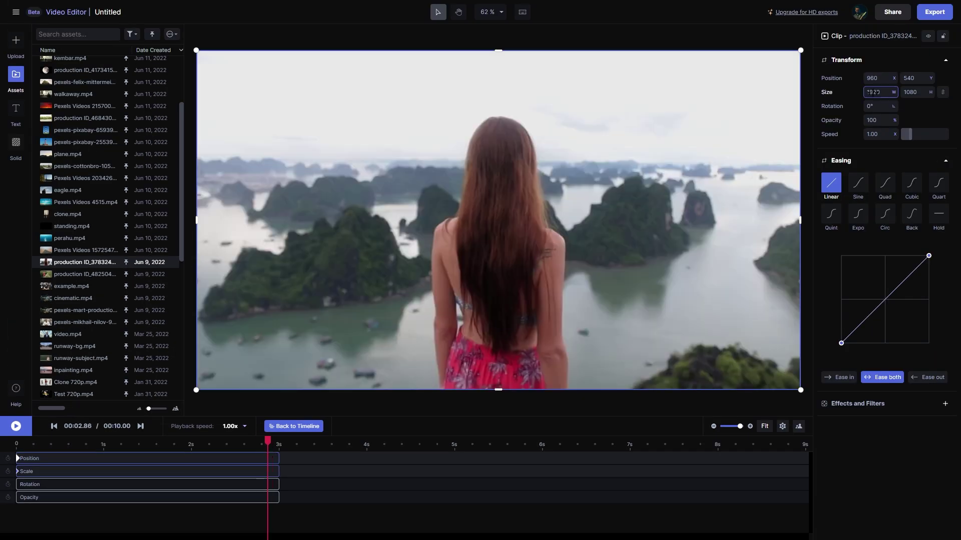
pyautogui.scroll(10, 875, 92)
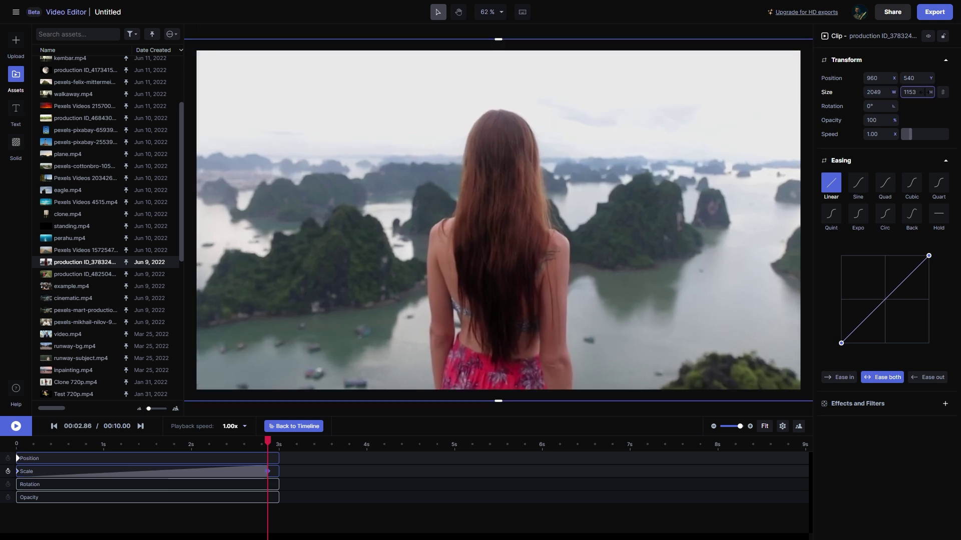
pyautogui.scroll(15, 875, 93)
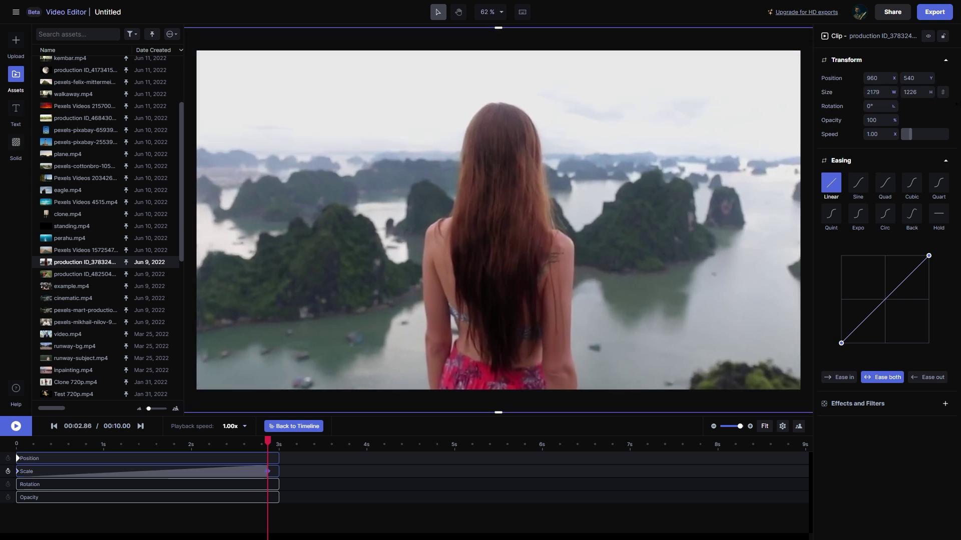
pyautogui.scroll(4, 943, 100)
pyautogui.moveTo(871, 91); pyautogui.dragTo(934, 78)
pyautogui.click(909, 78)
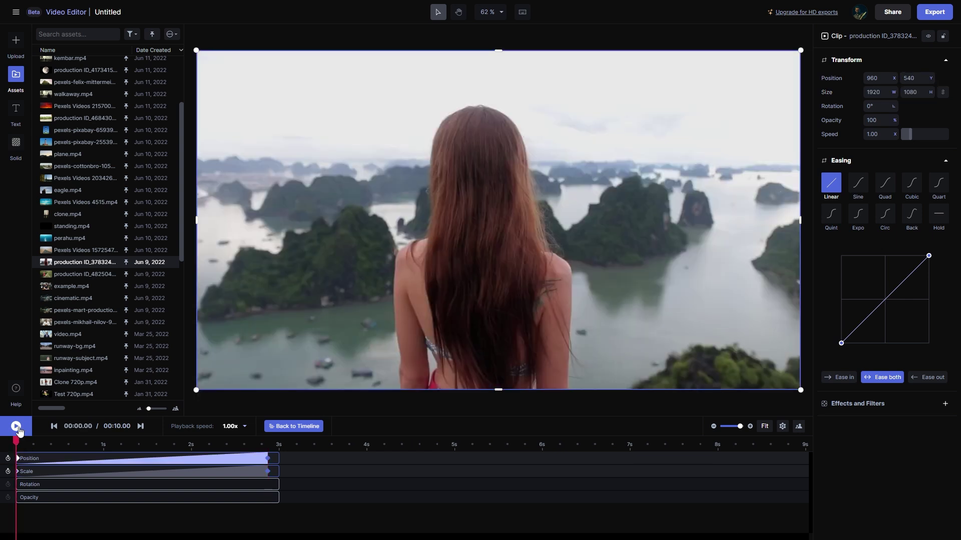
# Step: Set the woman's clip to 2808 × 1580 with Y position 643 at its 00:02.86 keyframes and replay the animation from the start
pyautogui.click(17, 427)
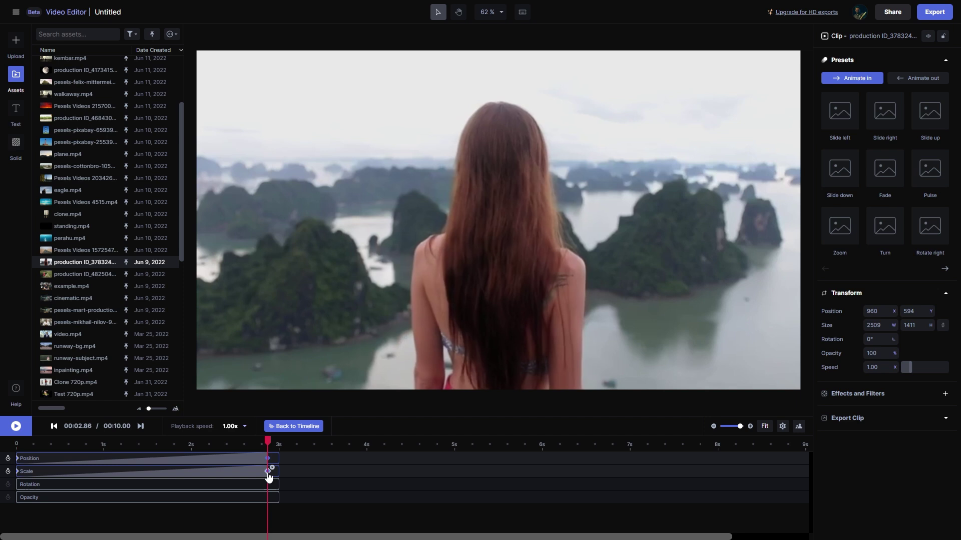
pyautogui.click(268, 471)
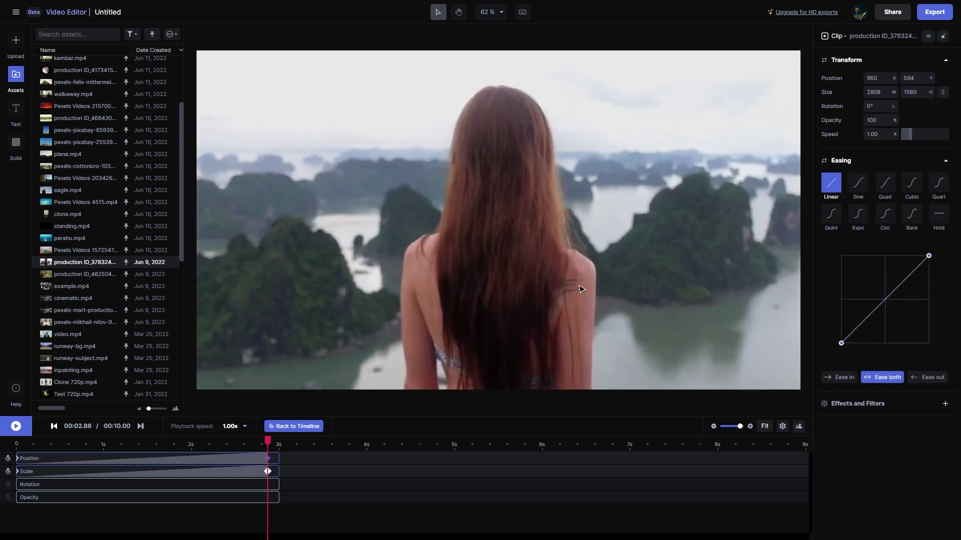
pyautogui.click(267, 458)
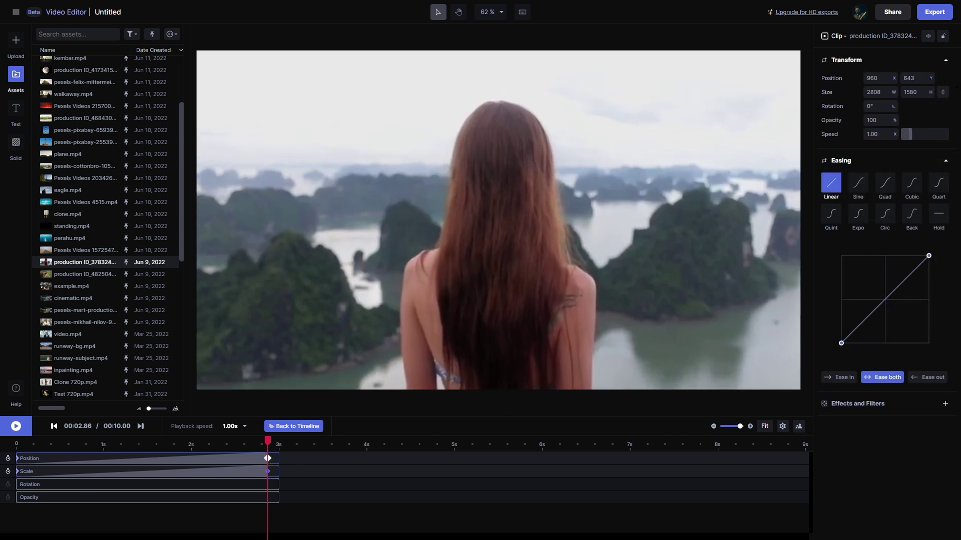
pyautogui.moveTo(268, 441); pyautogui.dragTo(29, 467)
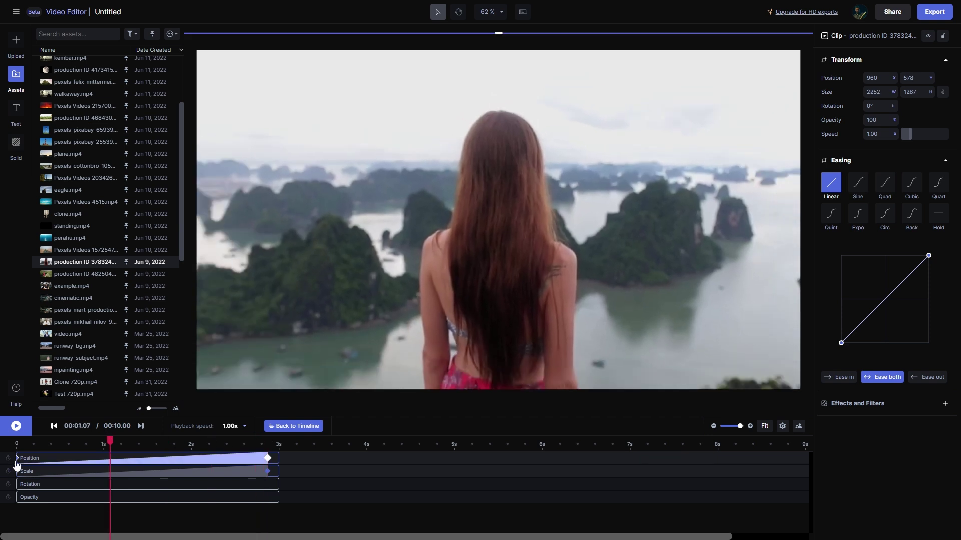
pyautogui.click(17, 466)
pyautogui.click(16, 426)
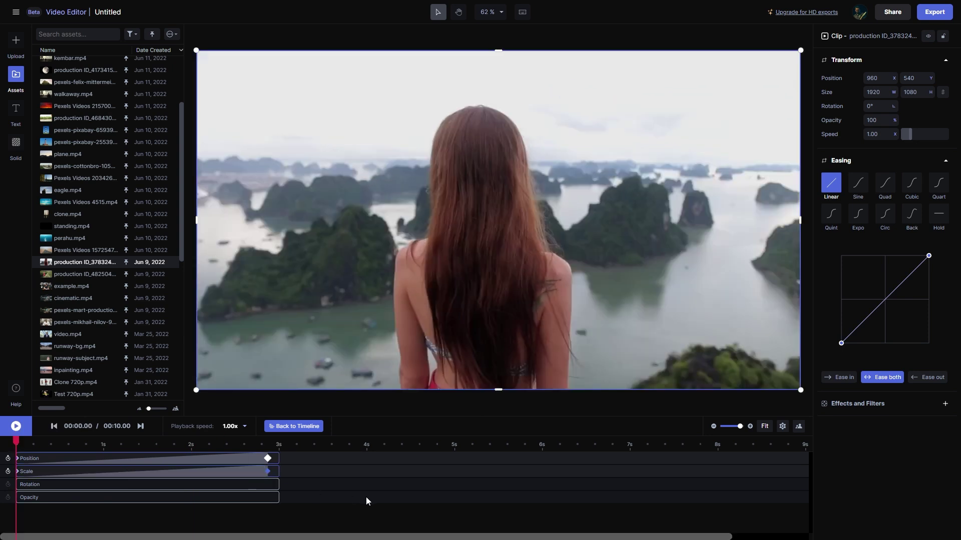
# Step: Return to the main timeline, add the Lens Distortion effect to the woman's clip and lower its strength
pyautogui.click(298, 427)
pyautogui.click(860, 215)
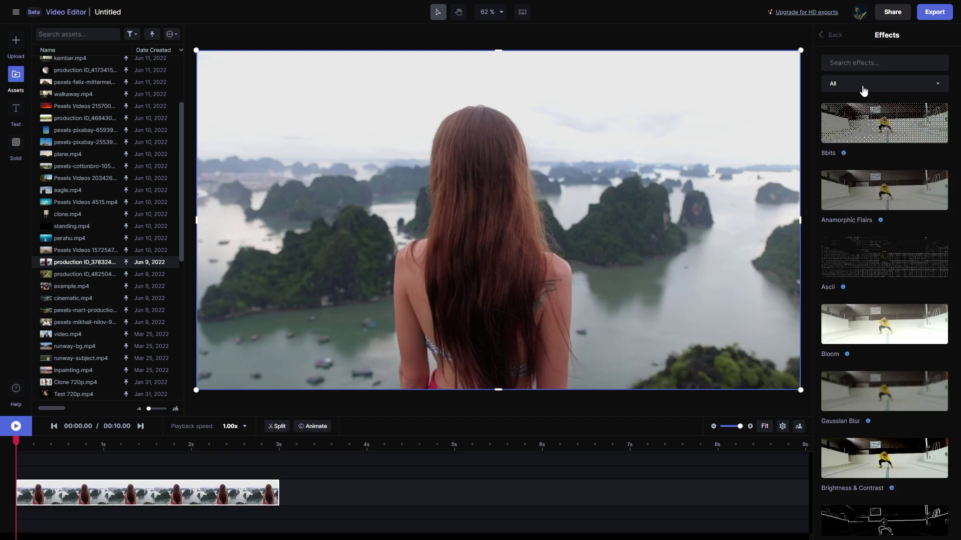
pyautogui.click(863, 63)
pyautogui.write('lens')
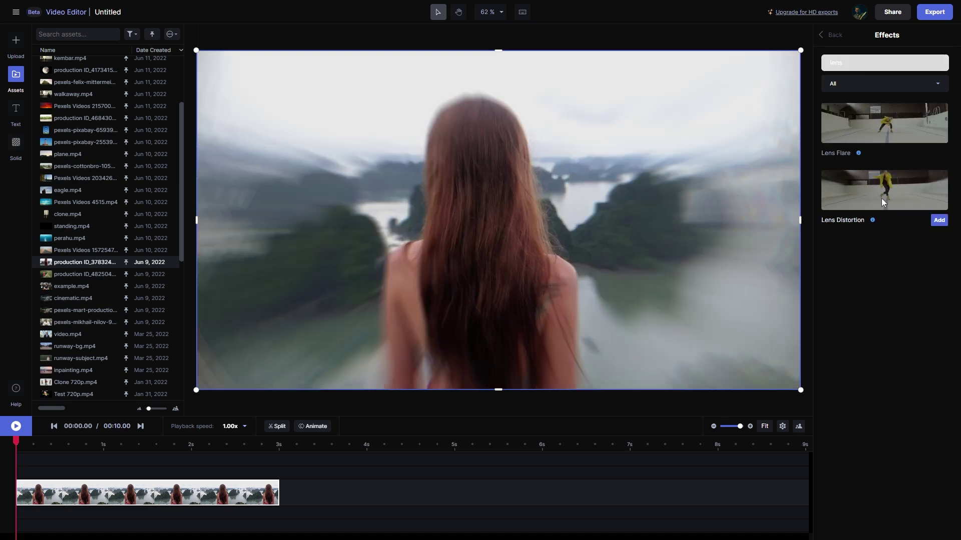
pyautogui.click(882, 203)
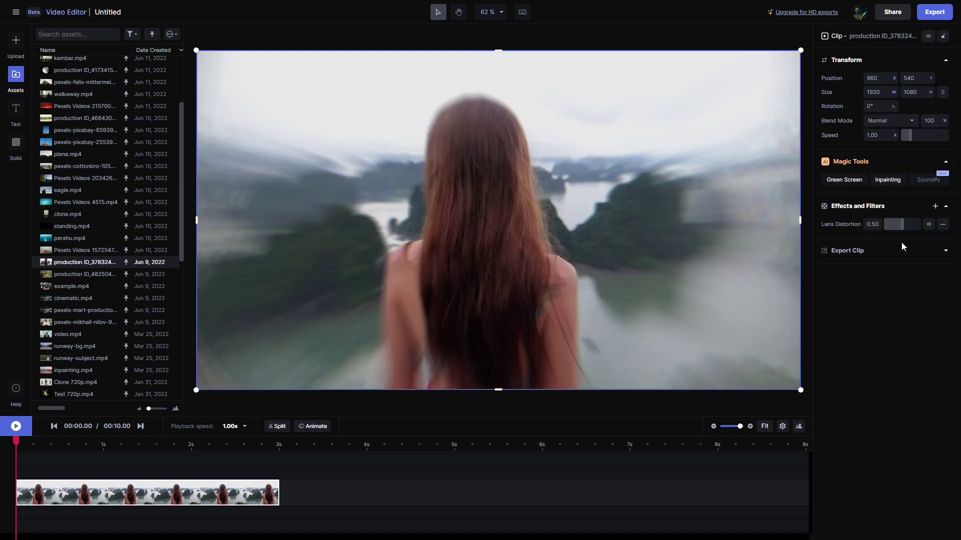
pyautogui.moveTo(904, 227); pyautogui.dragTo(893, 228)
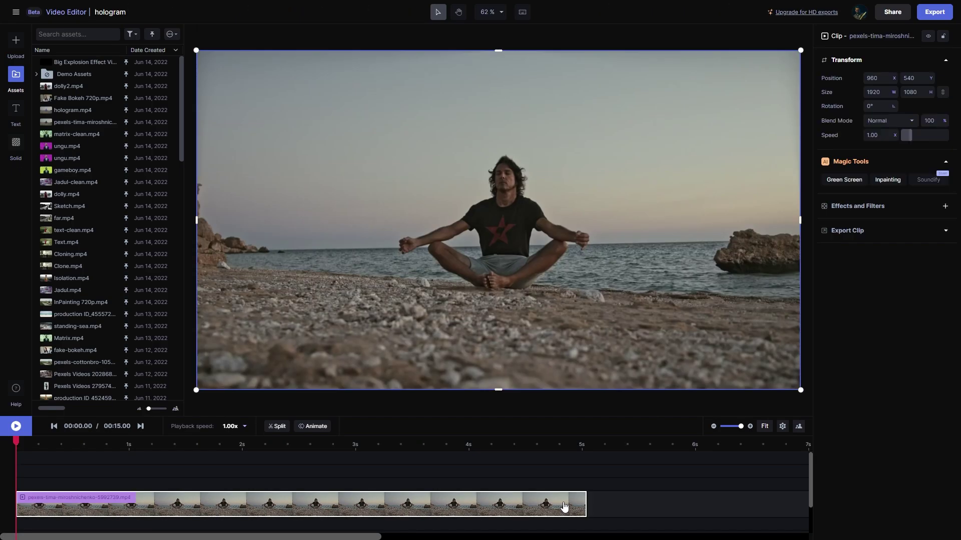
# Step: Duplicate the meditating man's clip and use Inpainting on the lower copy to erase the man from the beach
pyautogui.rightClick(564, 507)
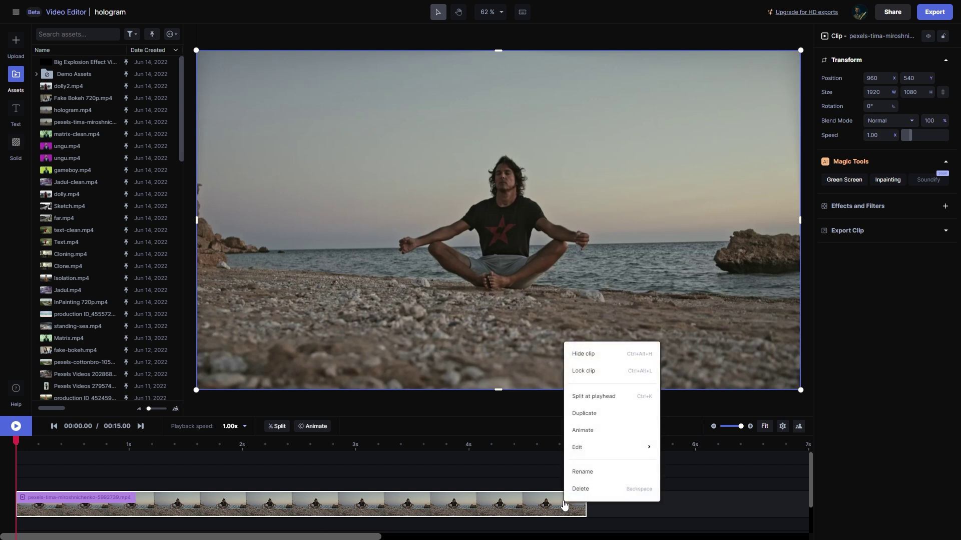
pyautogui.click(581, 415)
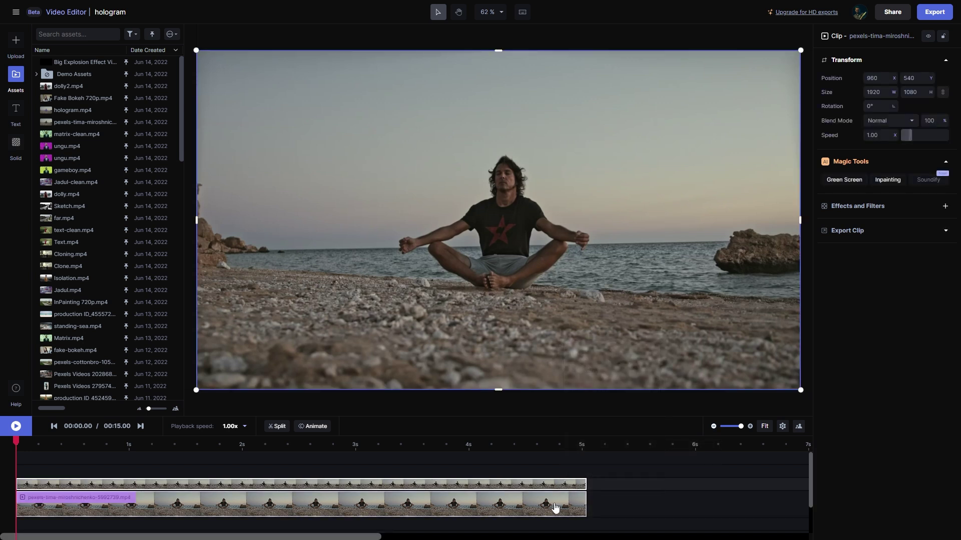
pyautogui.click(896, 184)
pyautogui.moveTo(431, 159)
pyautogui.mouseDown()
pyautogui.moveTo(393, 217)
pyautogui.moveTo(317, 258)
pyautogui.moveTo(406, 297)
pyautogui.moveTo(486, 258)
pyautogui.moveTo(363, 261)
pyautogui.moveTo(454, 235)
pyautogui.moveTo(440, 189)
pyautogui.moveTo(423, 230)
pyautogui.moveTo(435, 253)
pyautogui.moveTo(508, 249)
pyautogui.moveTo(500, 228)
pyautogui.mouseUp()
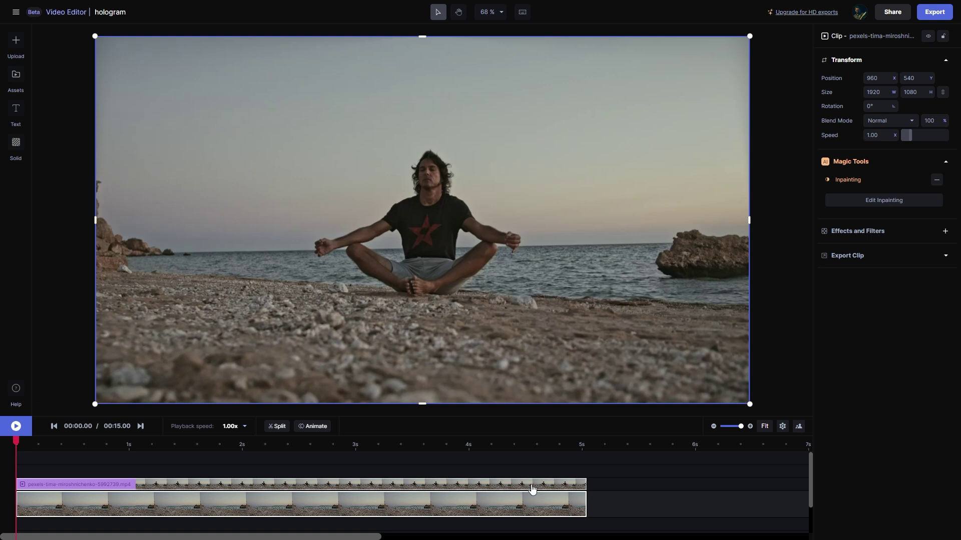
# Step: Mask the man in the upper clip with Green Screen and apply the Eternal sunshine color filter to it
pyautogui.click(530, 485)
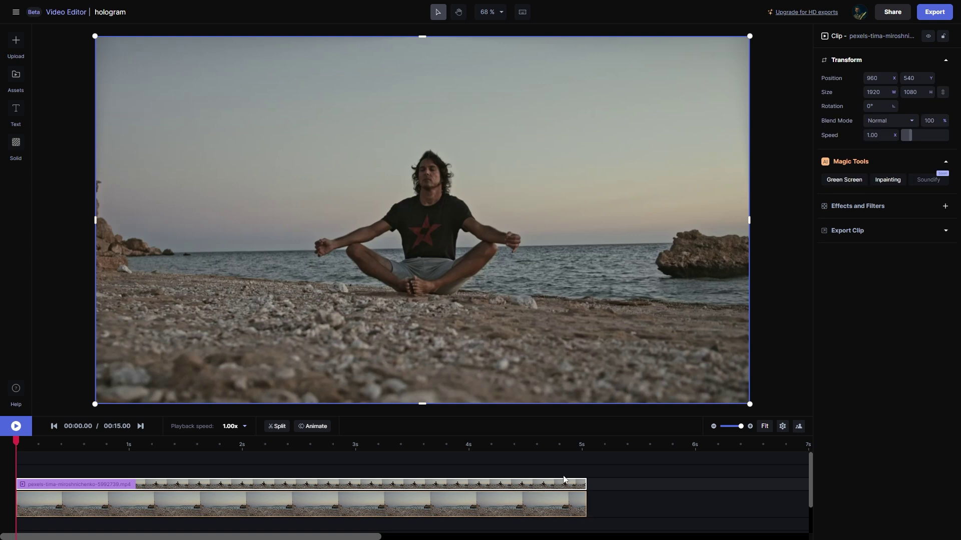
pyautogui.click(844, 182)
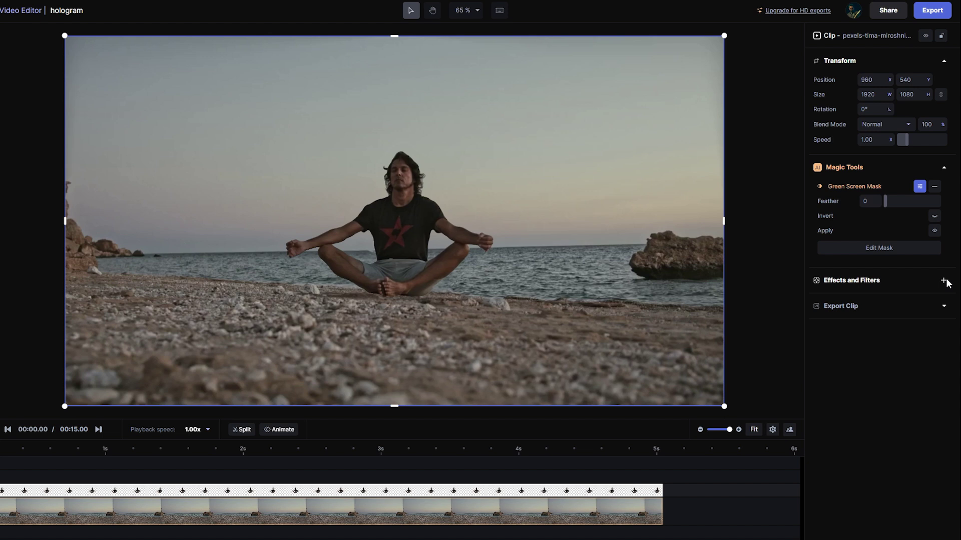
pyautogui.click(944, 281)
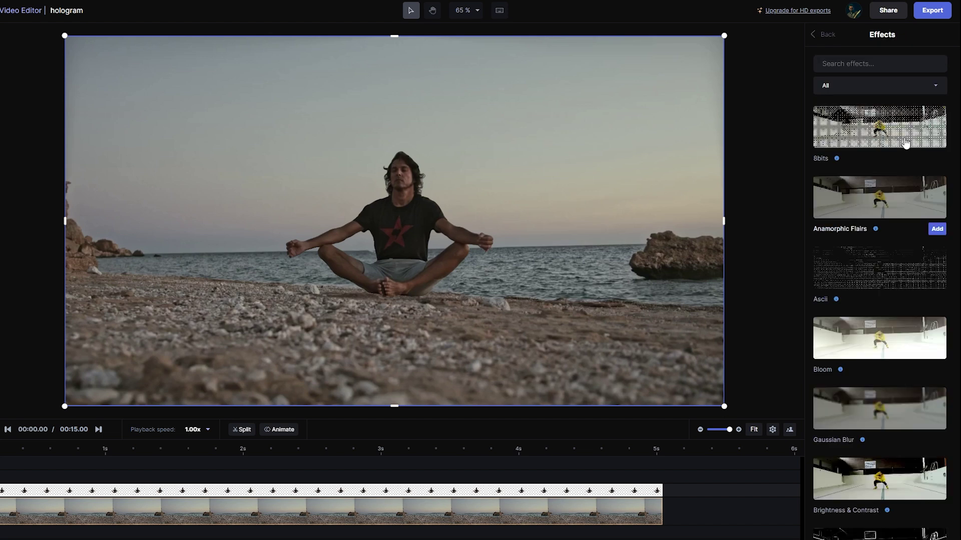
pyautogui.click(879, 85)
pyautogui.click(862, 164)
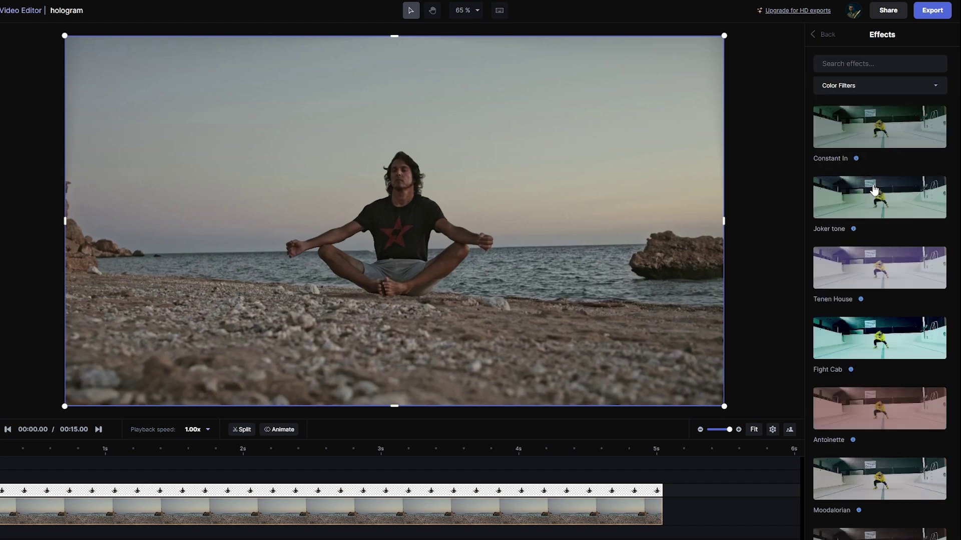
pyautogui.scroll(-15, 874, 200)
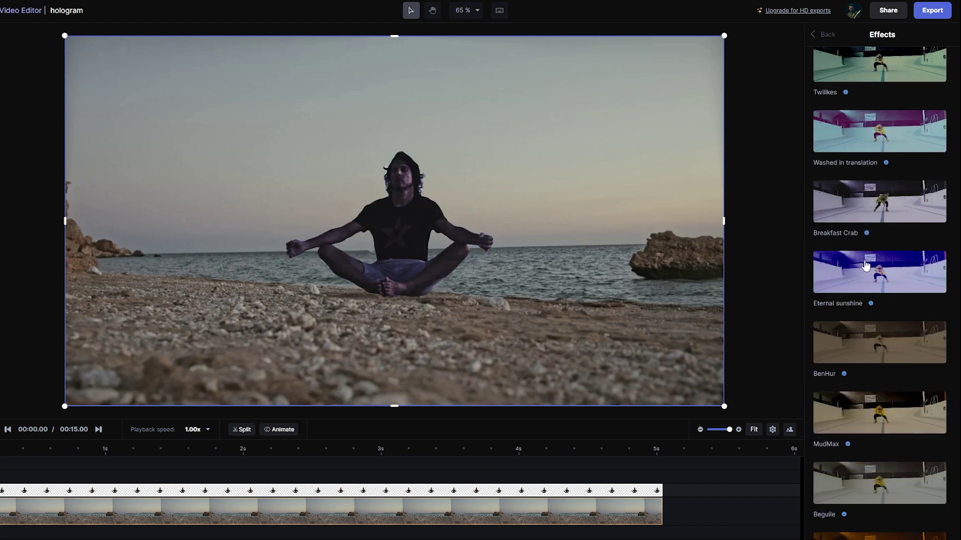
pyautogui.click(937, 307)
# Step: Search the effects for "glitch" and add the Glitch effect to the masked man's clip
pyautogui.click(934, 281)
pyautogui.click(860, 64)
pyautogui.write('gl')
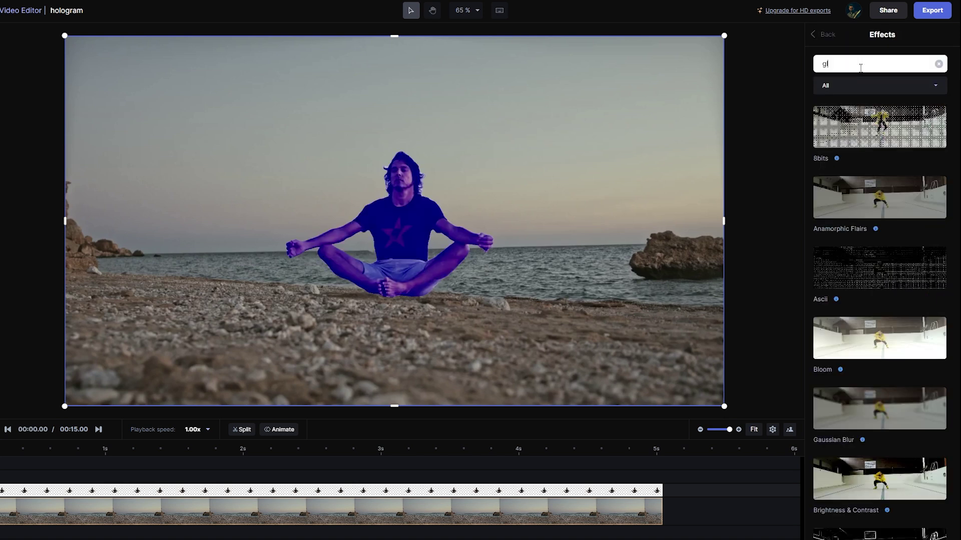
pyautogui.write('itch')
pyautogui.click(937, 156)
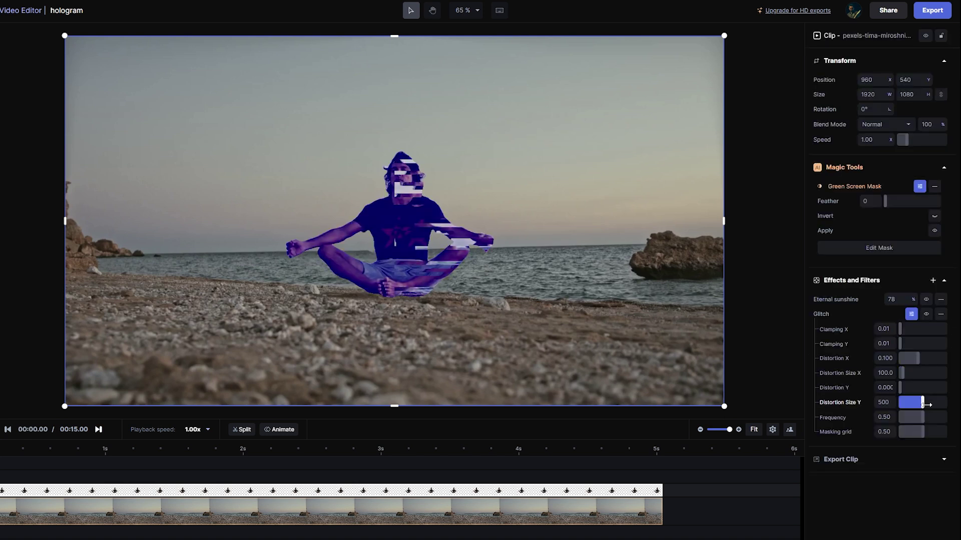
# Step: Set Glitch's Distortion X to 0.04, Distortion Size X to 290, Frequency to 0.69 and Masking grid to 0.42, lower clip opacity to 46% and play
pyautogui.moveTo(917, 359)
pyautogui.mouseDown()
pyautogui.moveTo(904, 358)
pyautogui.moveTo(912, 373)
pyautogui.mouseUp()
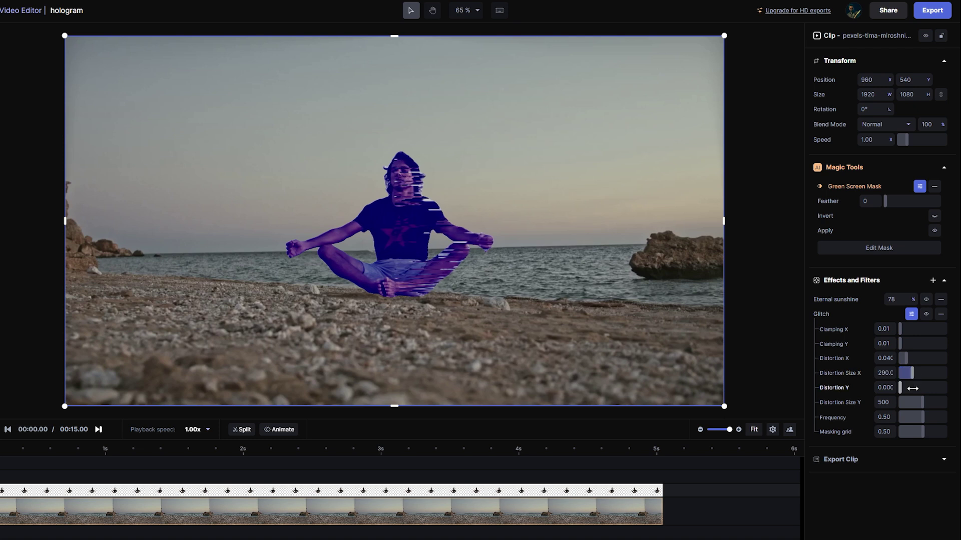
pyautogui.click(916, 417)
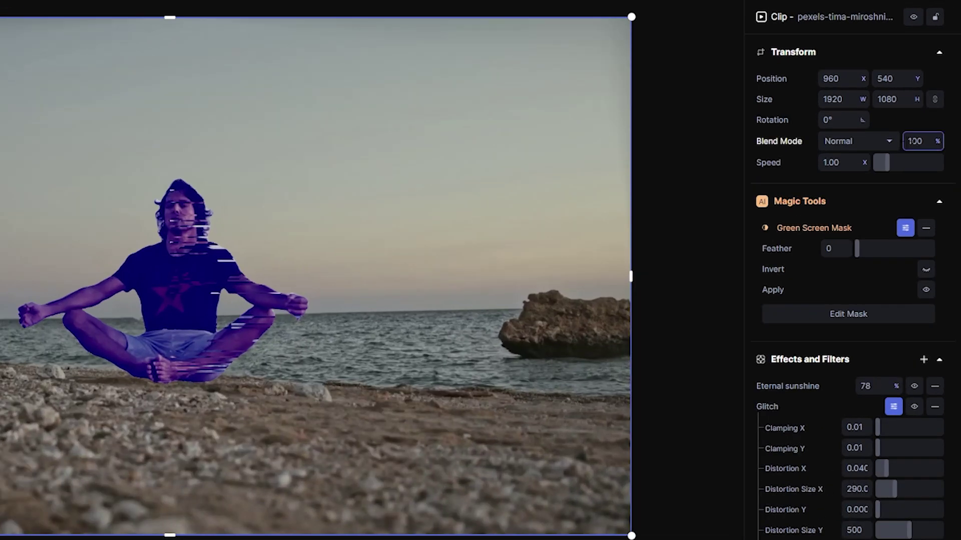
pyautogui.moveTo(916, 141); pyautogui.dragTo(834, 143)
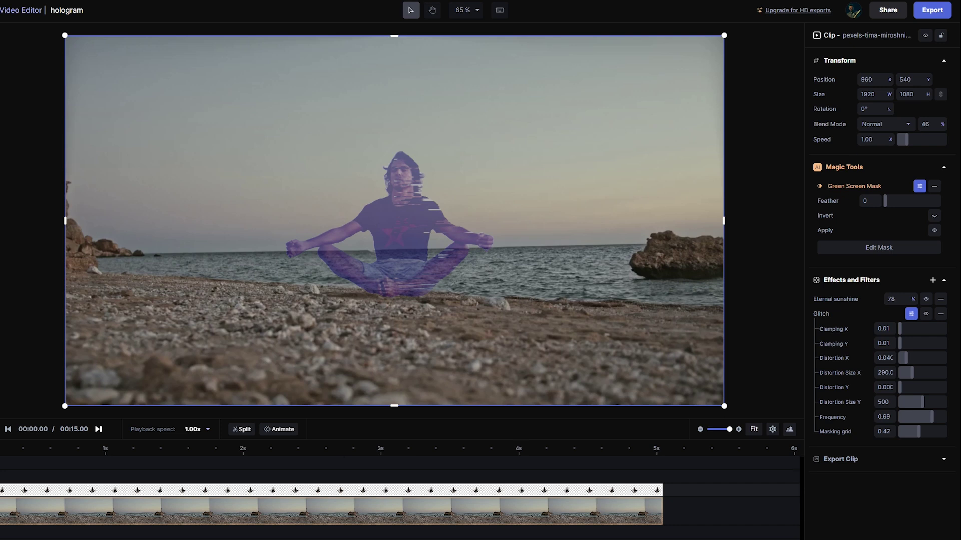
pyautogui.press('space')
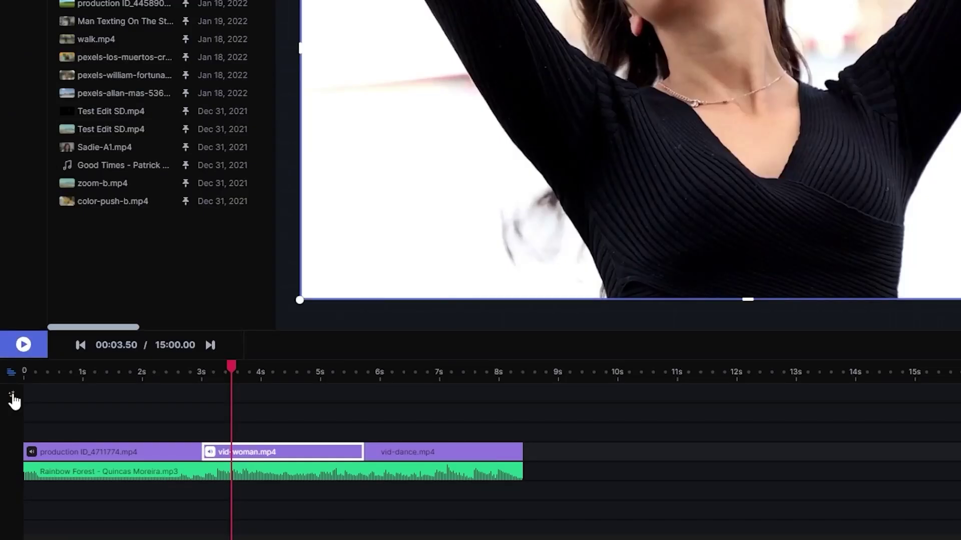
# Step: Open the animation tracks of the vid-woman.mp4 clip
pyautogui.click(8, 443)
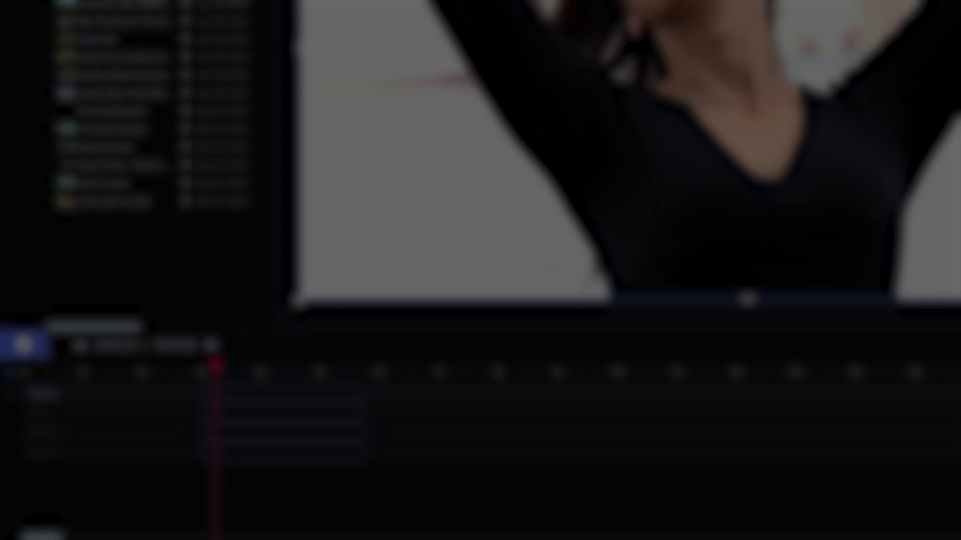